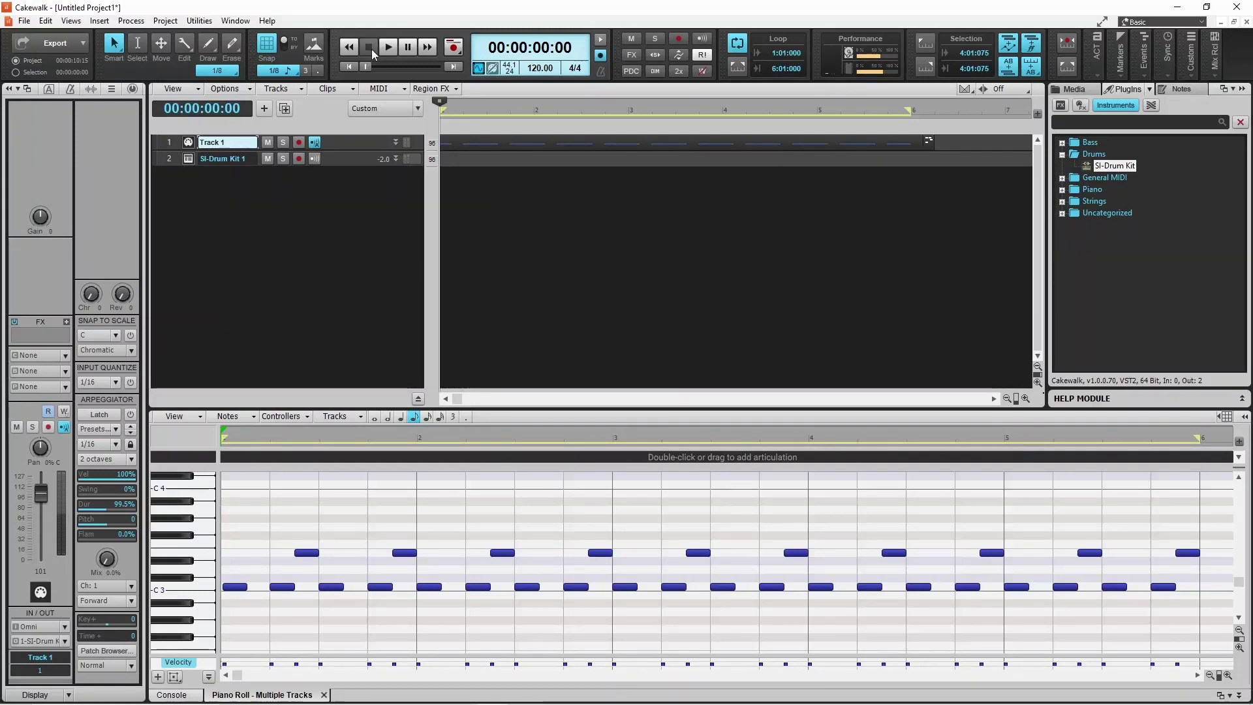
Play the drum pattern briefly, then display the Tempo Track from the Views menu.
left_click(389, 51)
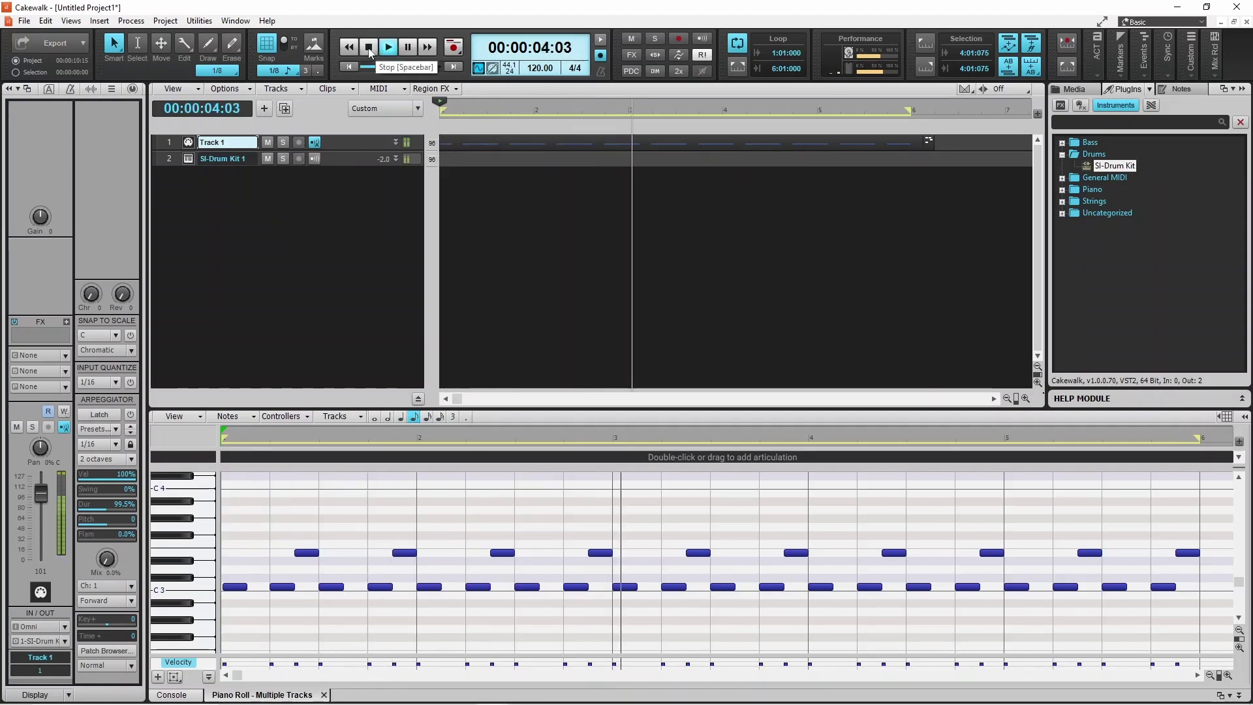
left_click(370, 52)
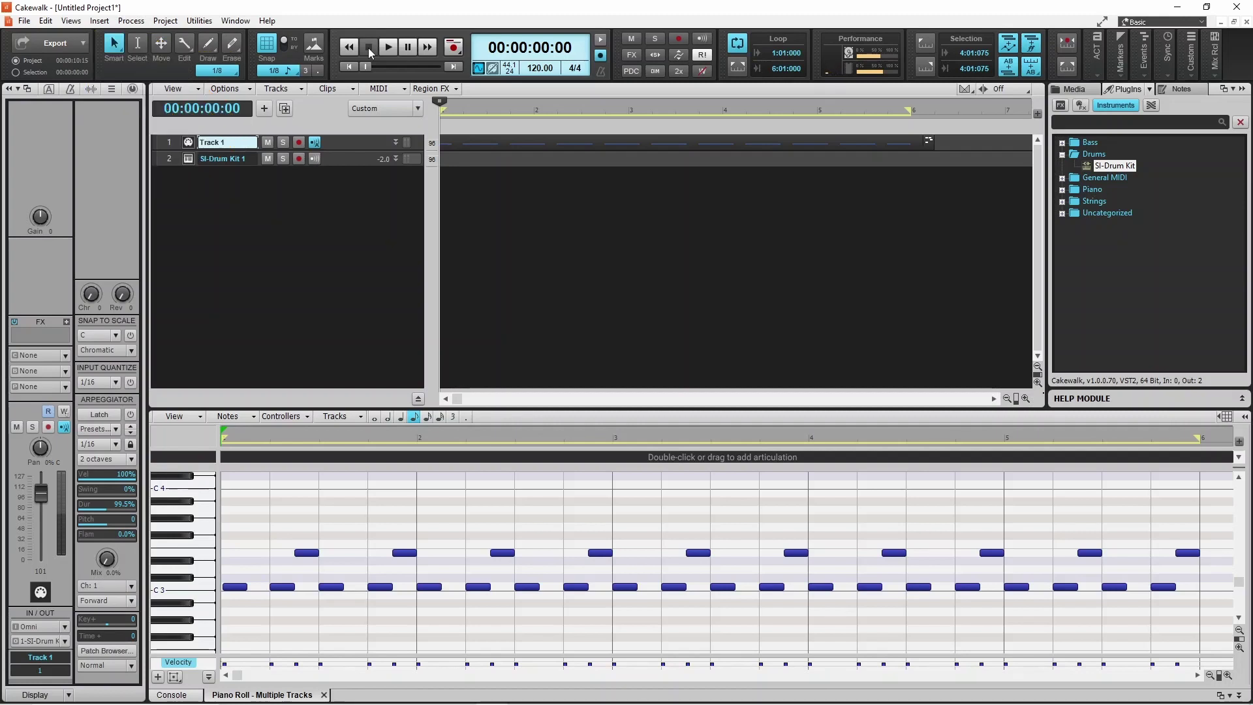
left_click(71, 20)
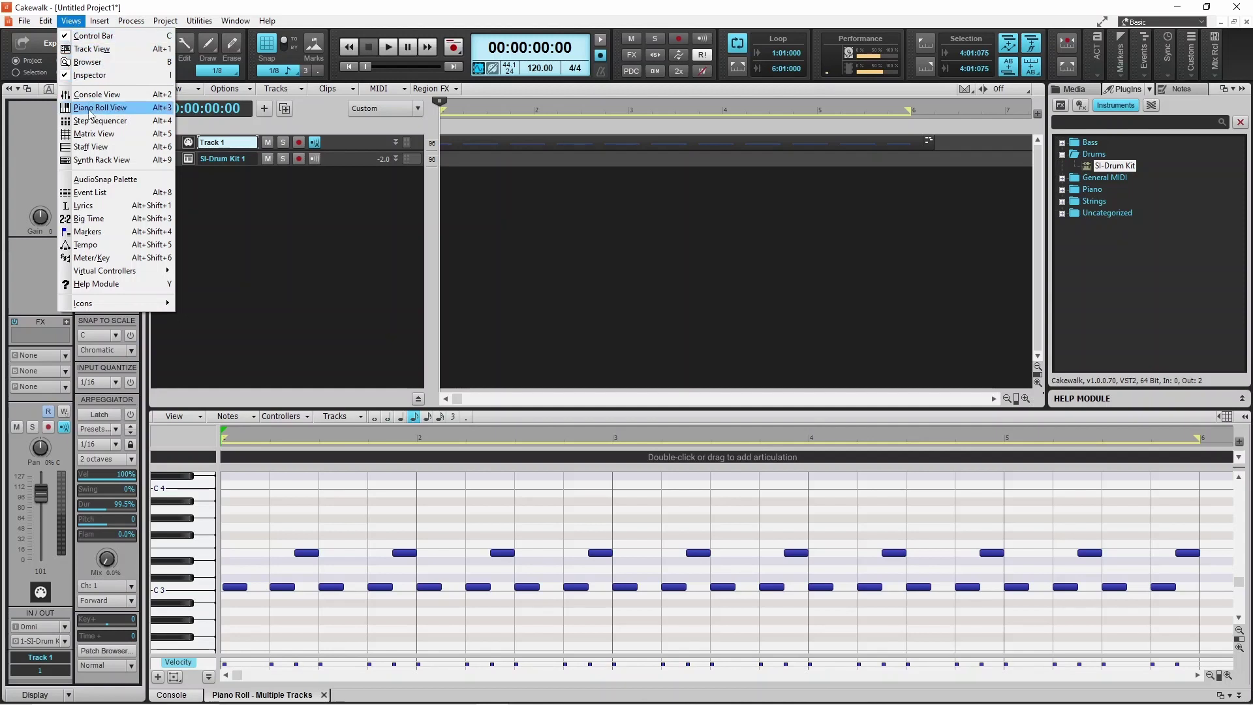
left_click(86, 245)
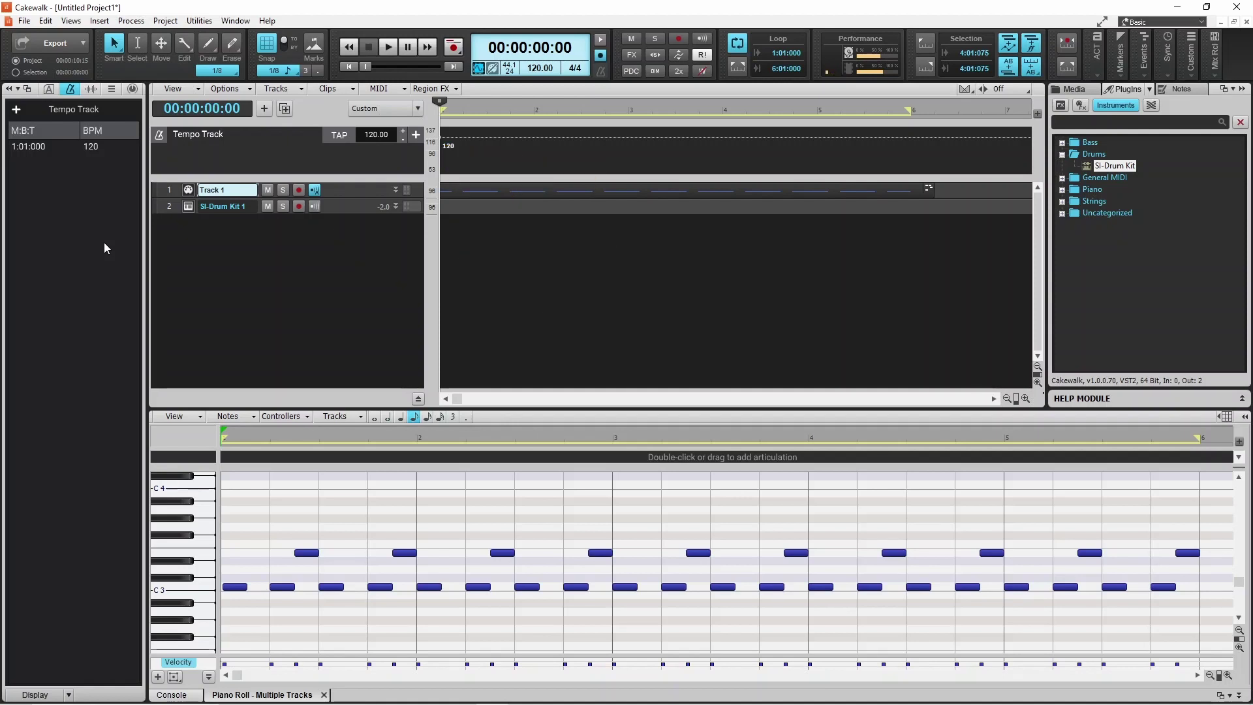
Set the opening tempo node at 1:01:000 to 60 BPM through its Properties.
right_click(442, 137)
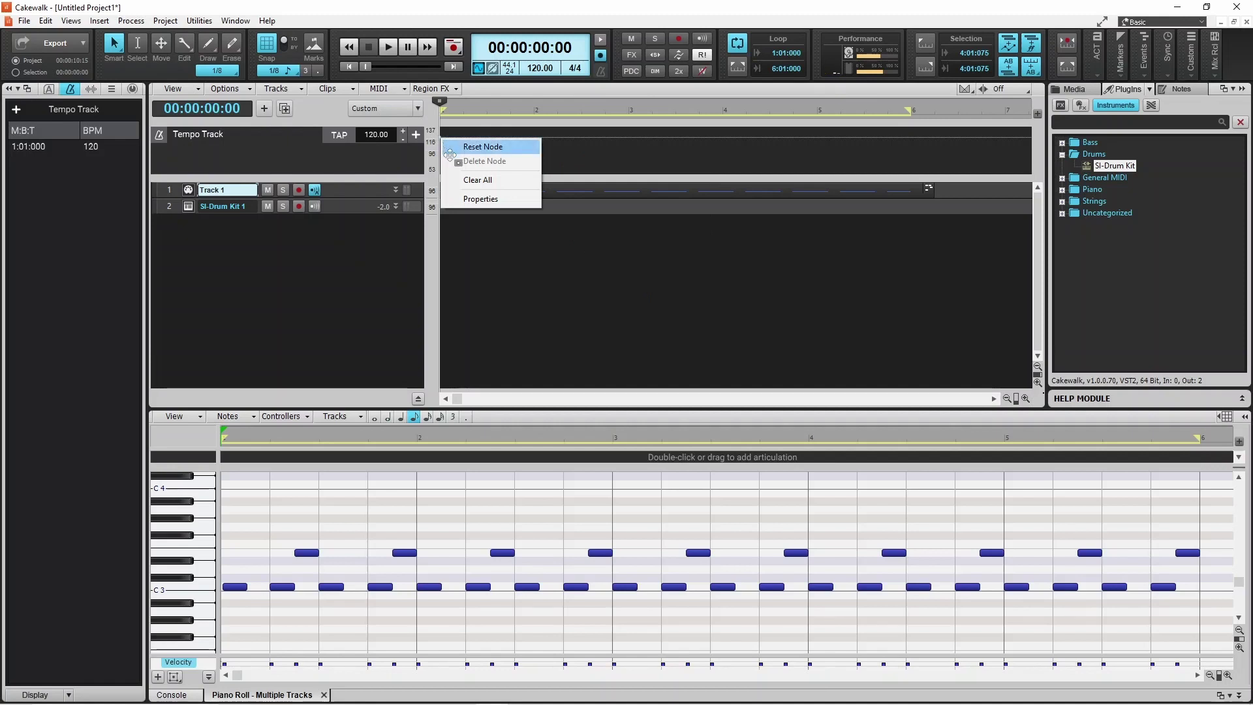
left_click(486, 199)
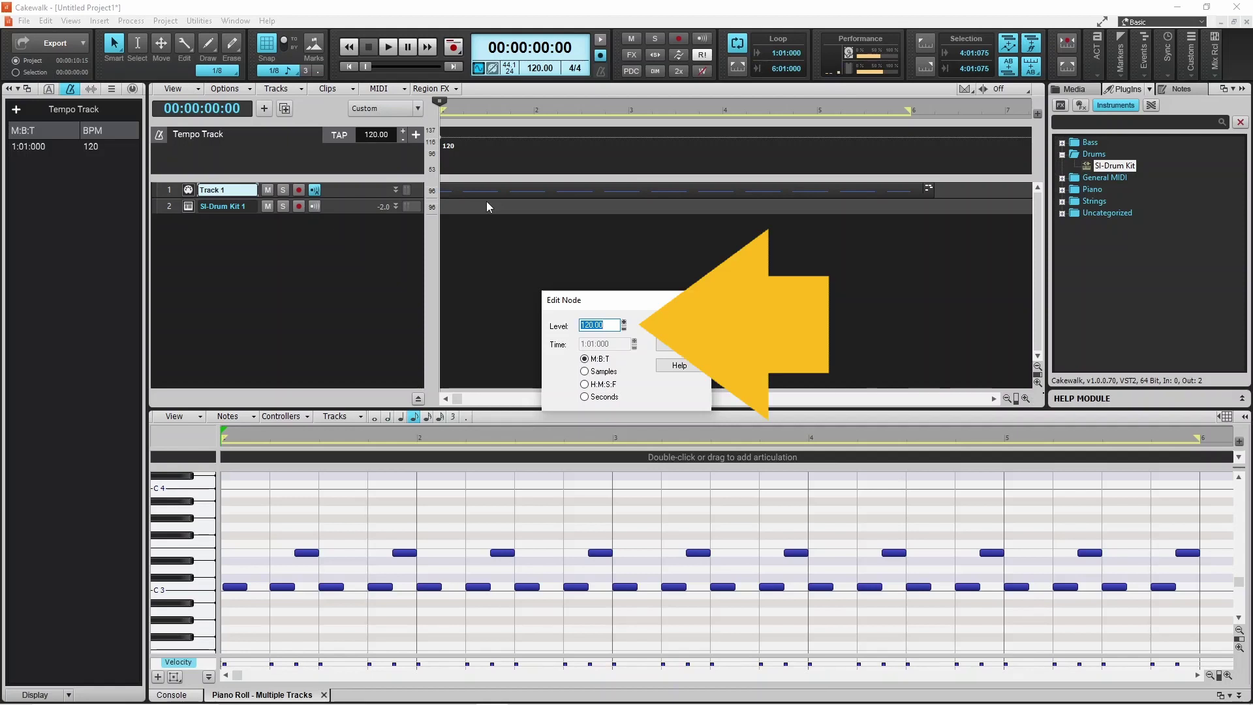
type("6")
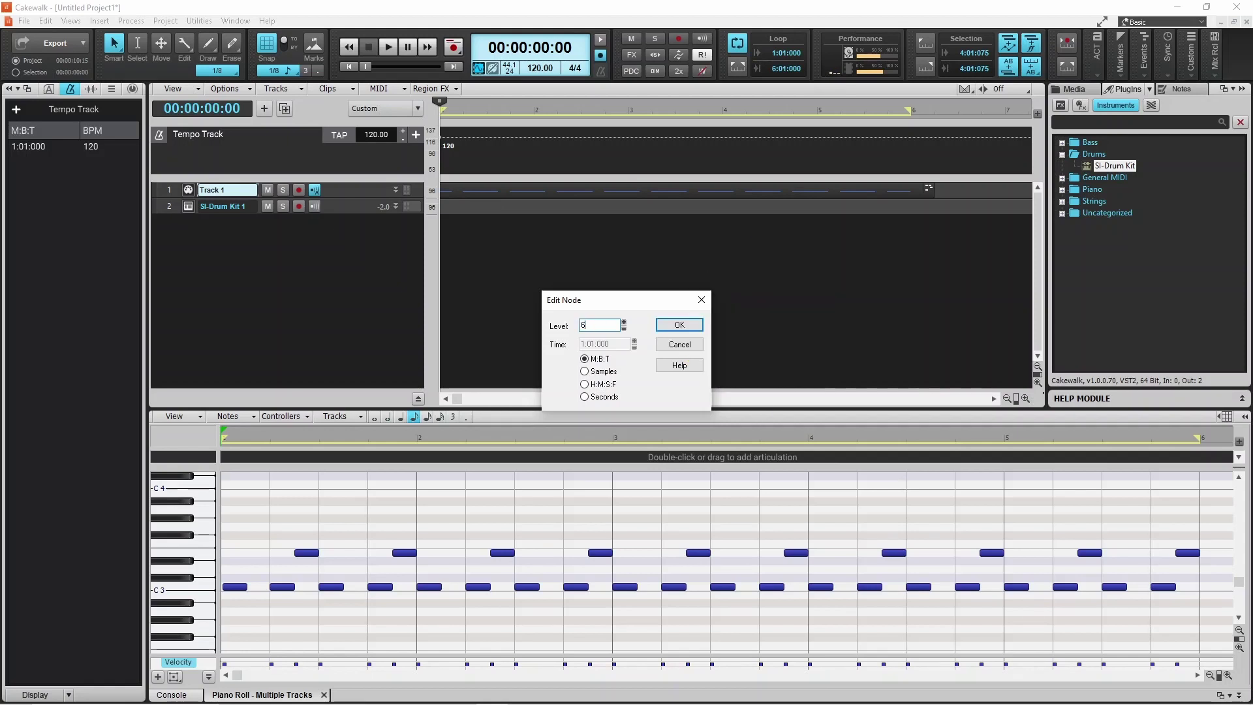
type("0")
left_click(689, 328)
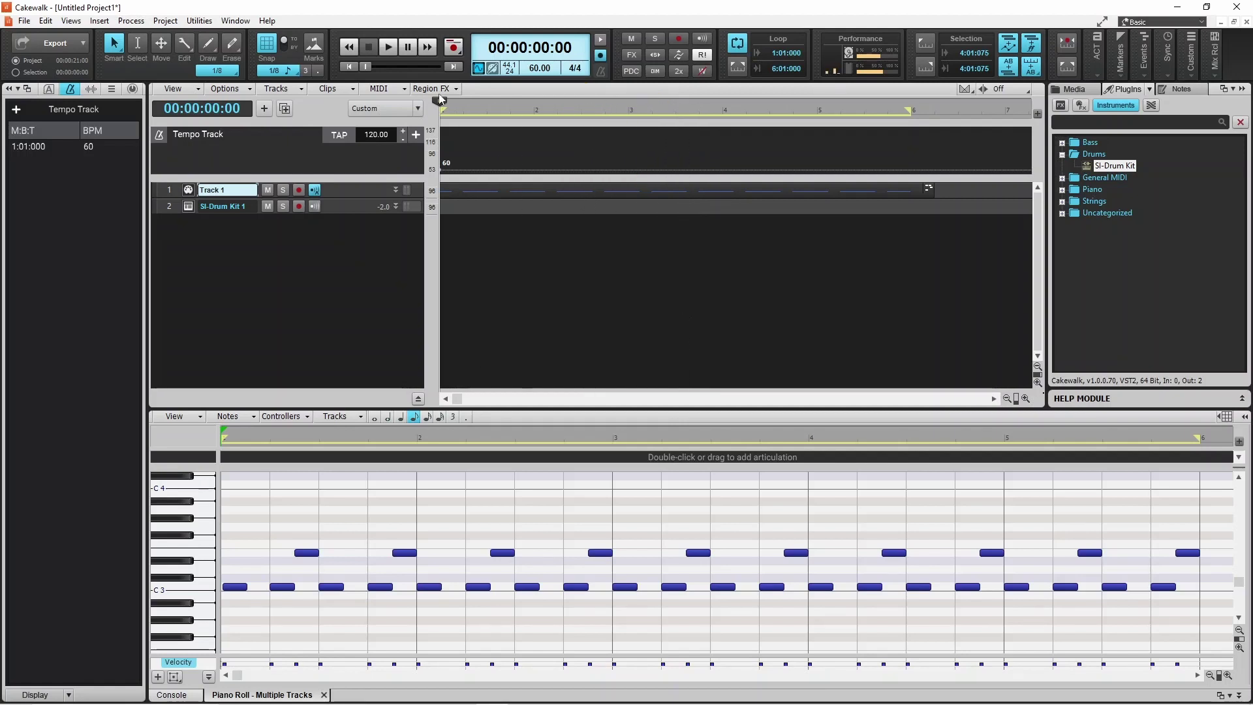
left_click(392, 47)
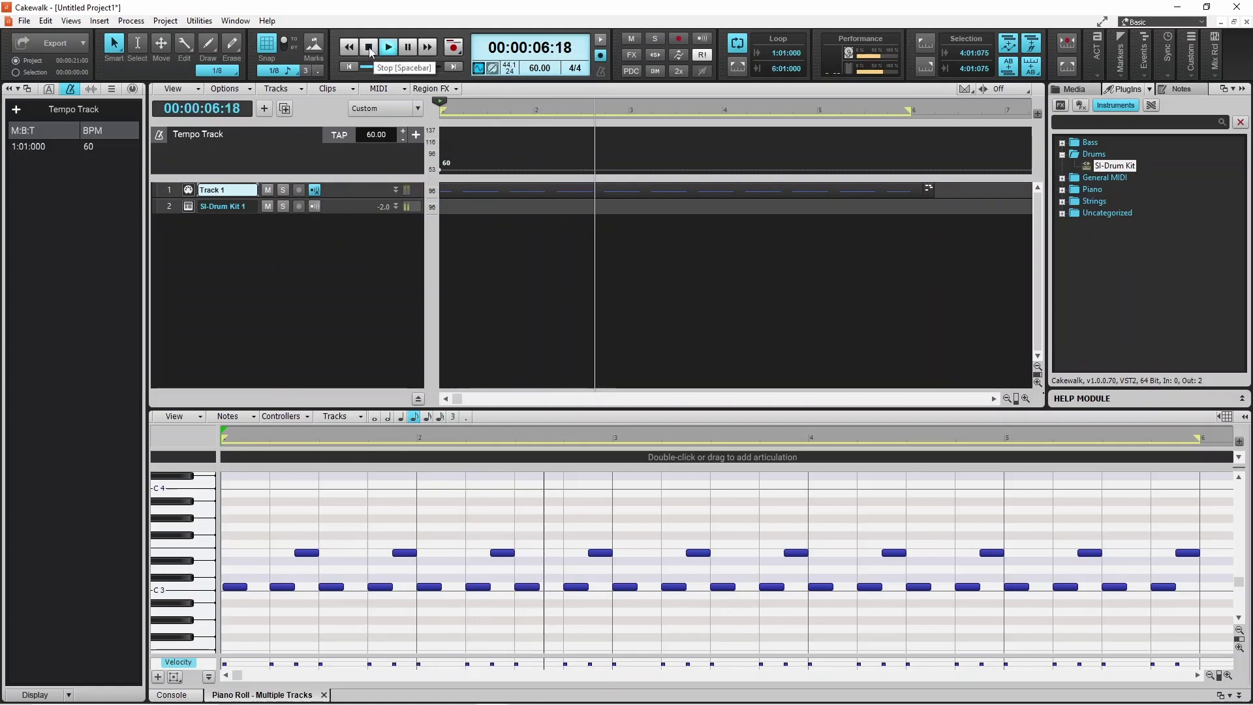
left_click(370, 50)
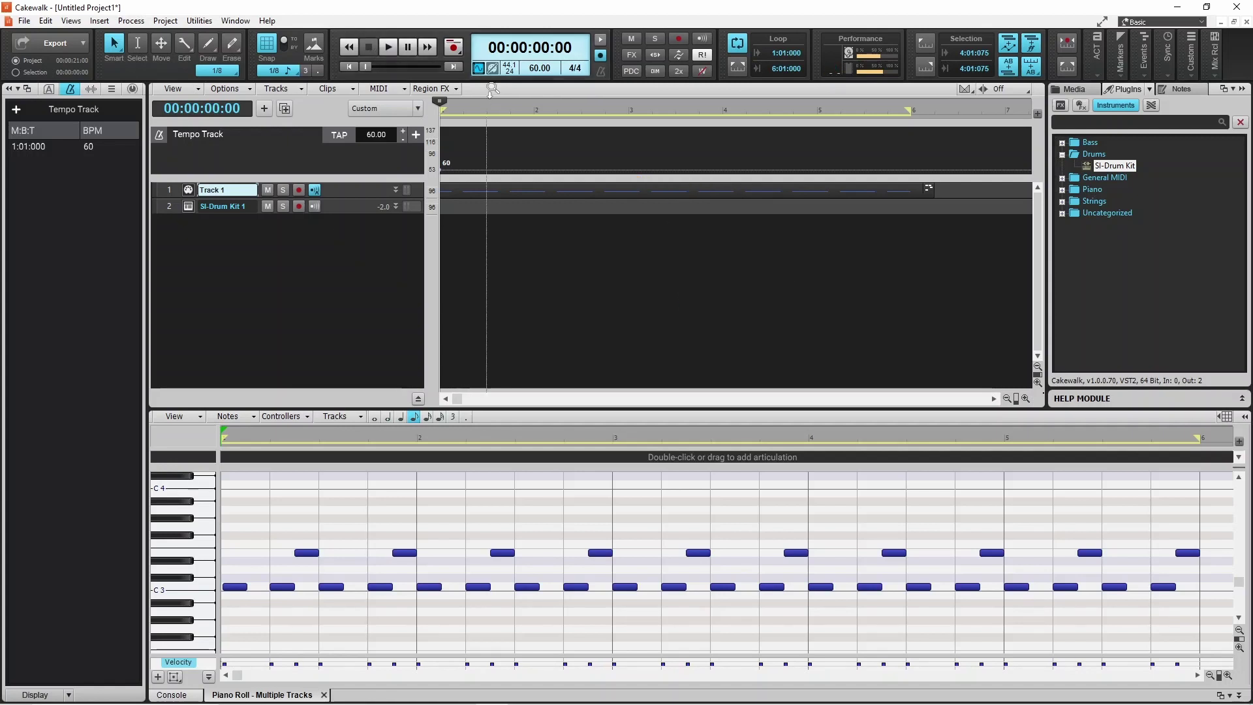
Add a tempo node at 2:04:939 and set its level to 120 BPM.
left_click(628, 170)
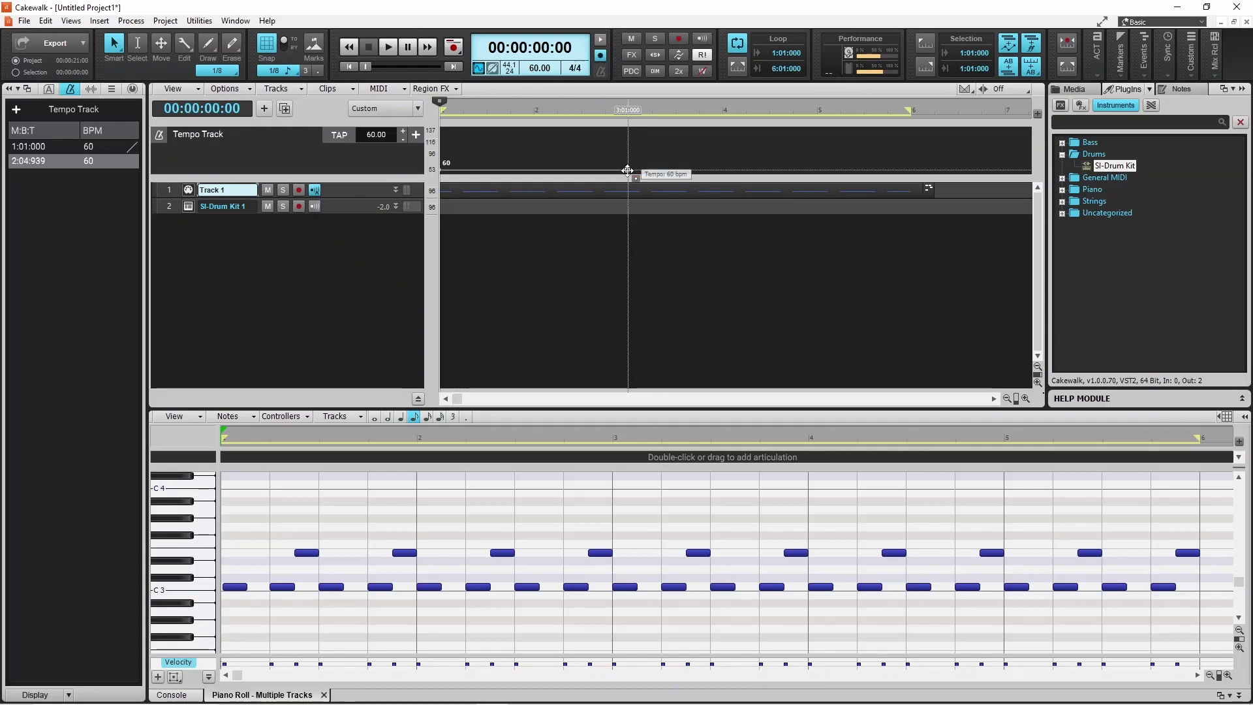
right_click(627, 170)
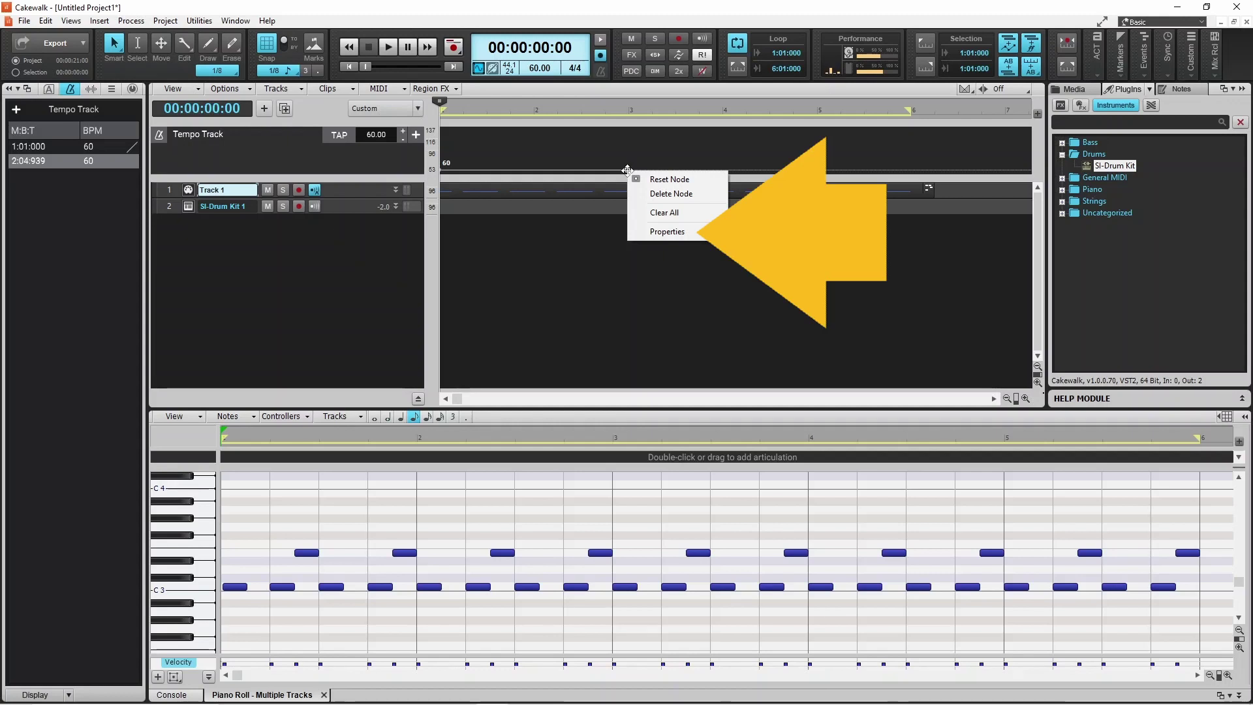
left_click(666, 232)
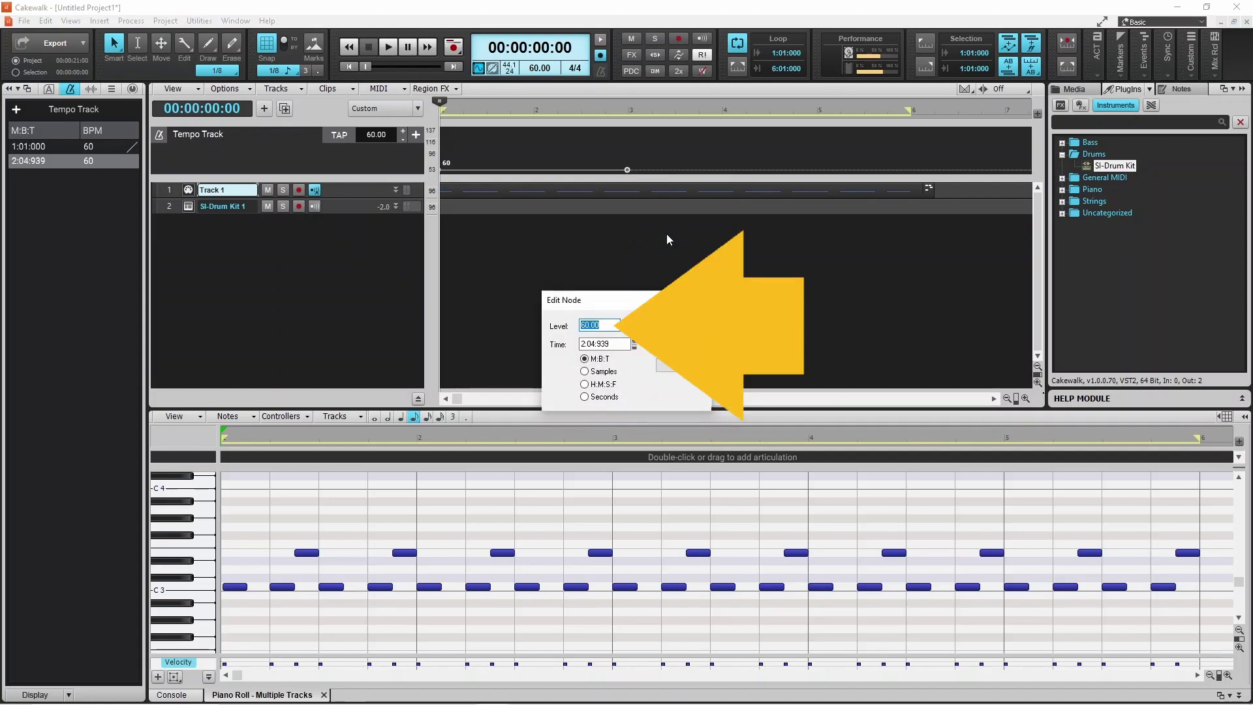
type("120")
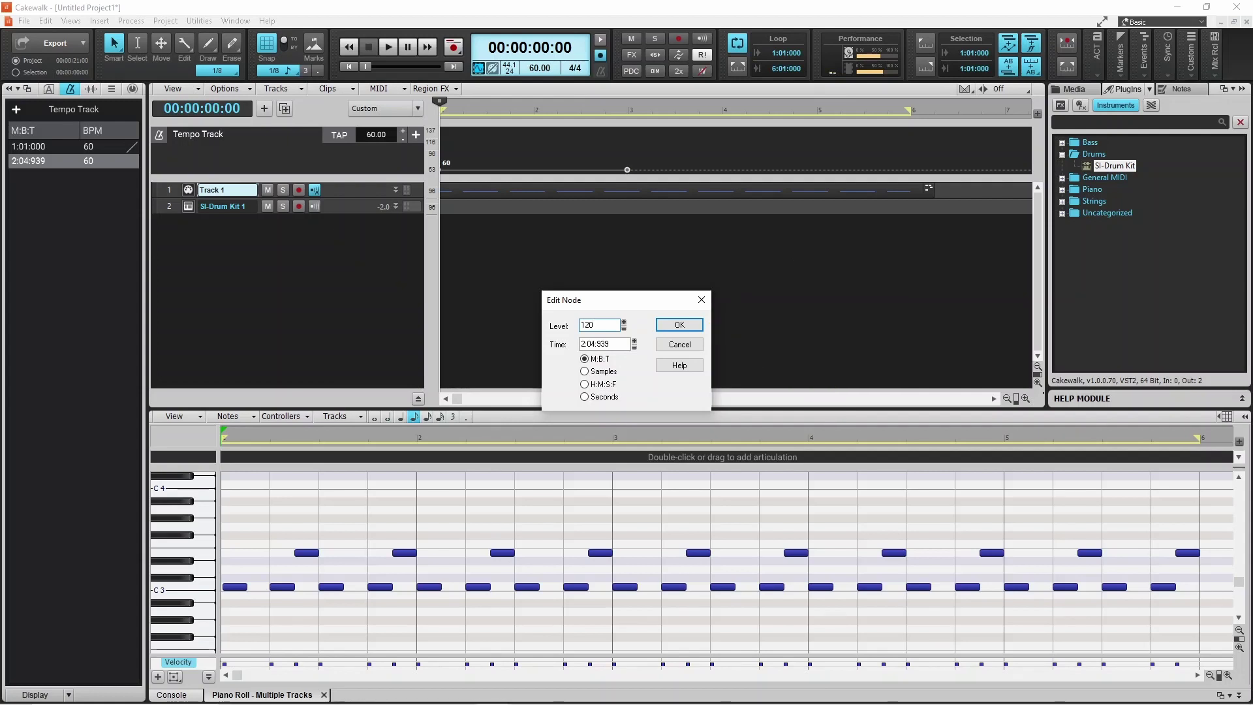
left_click(679, 325)
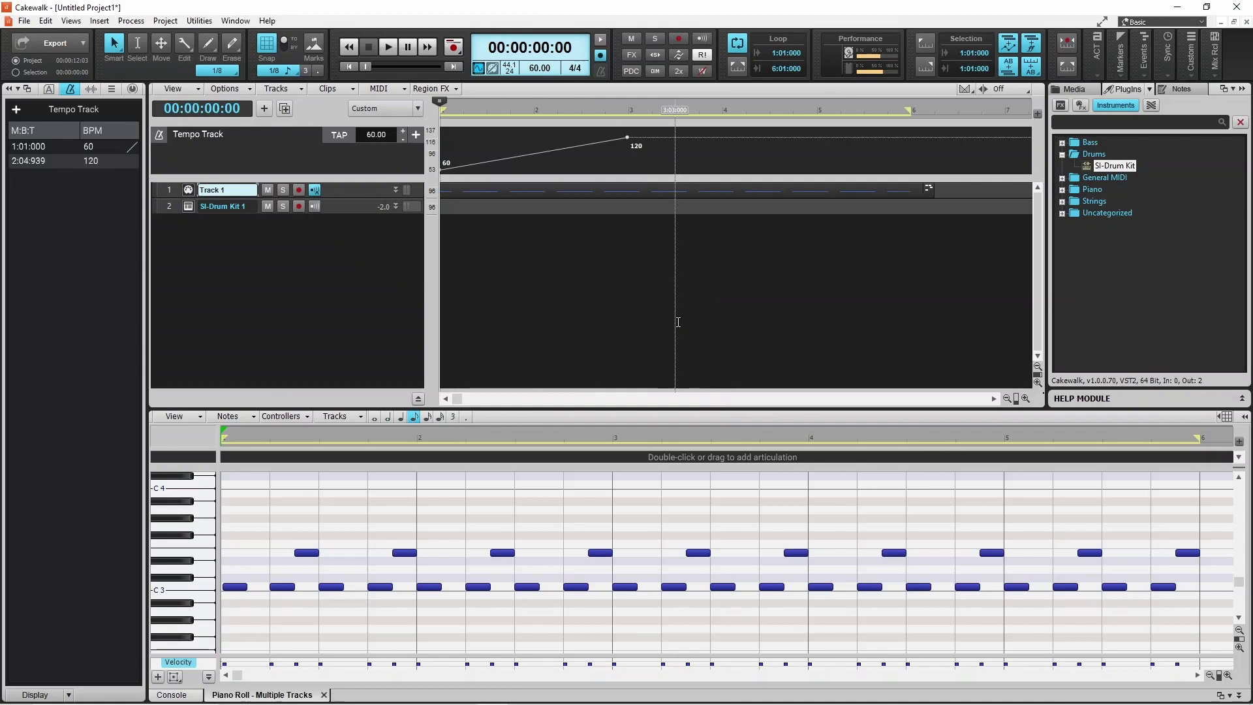
left_click(389, 51)
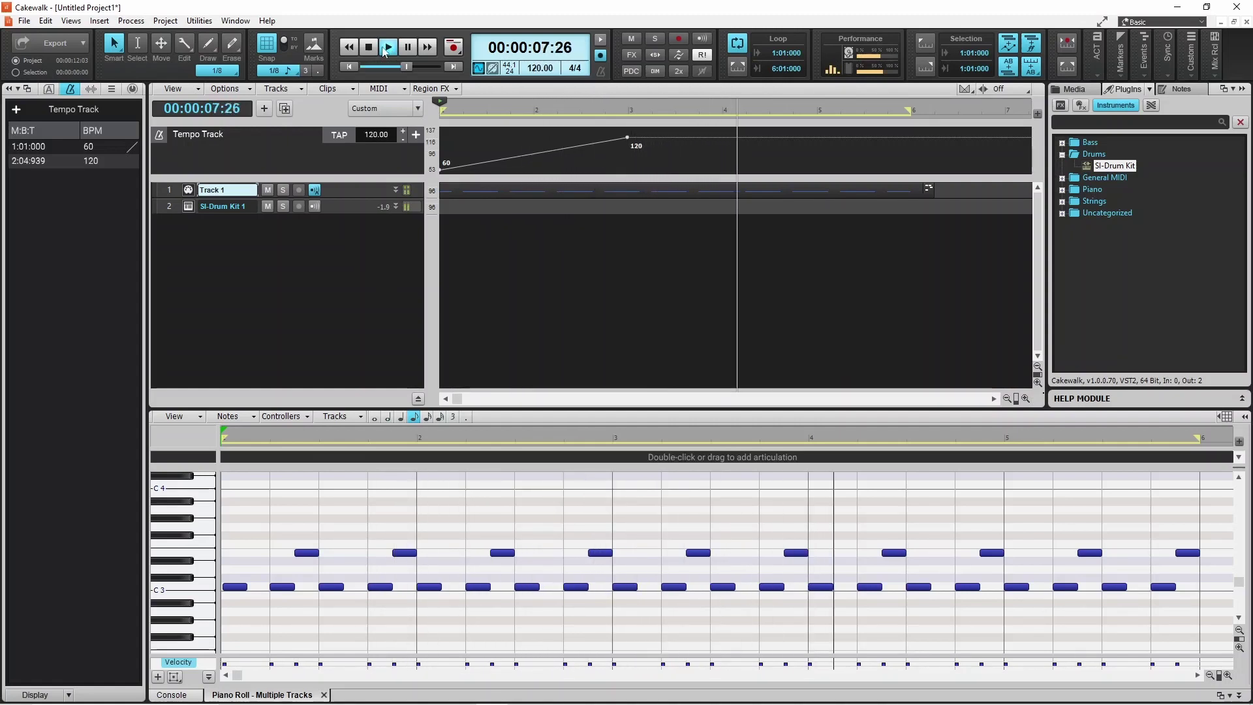
left_click(371, 48)
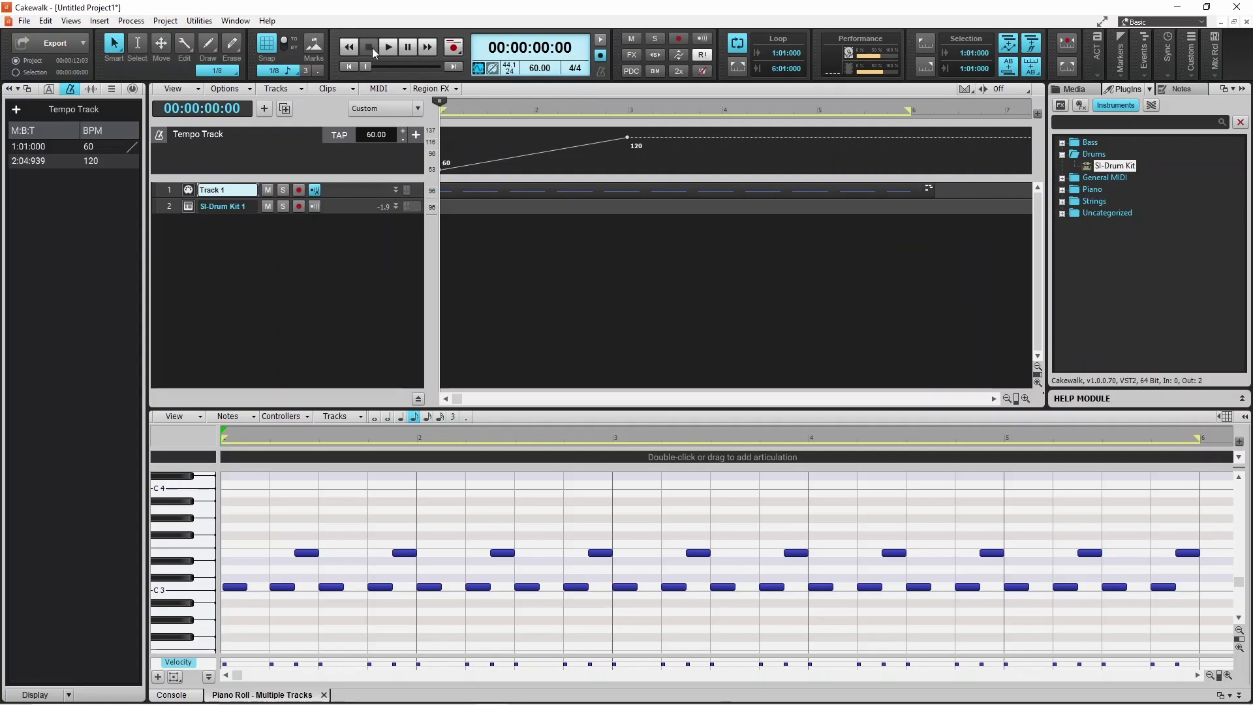
Add a tempo node at 4:04:944 and set its level to 60 BPM.
left_click(816, 137)
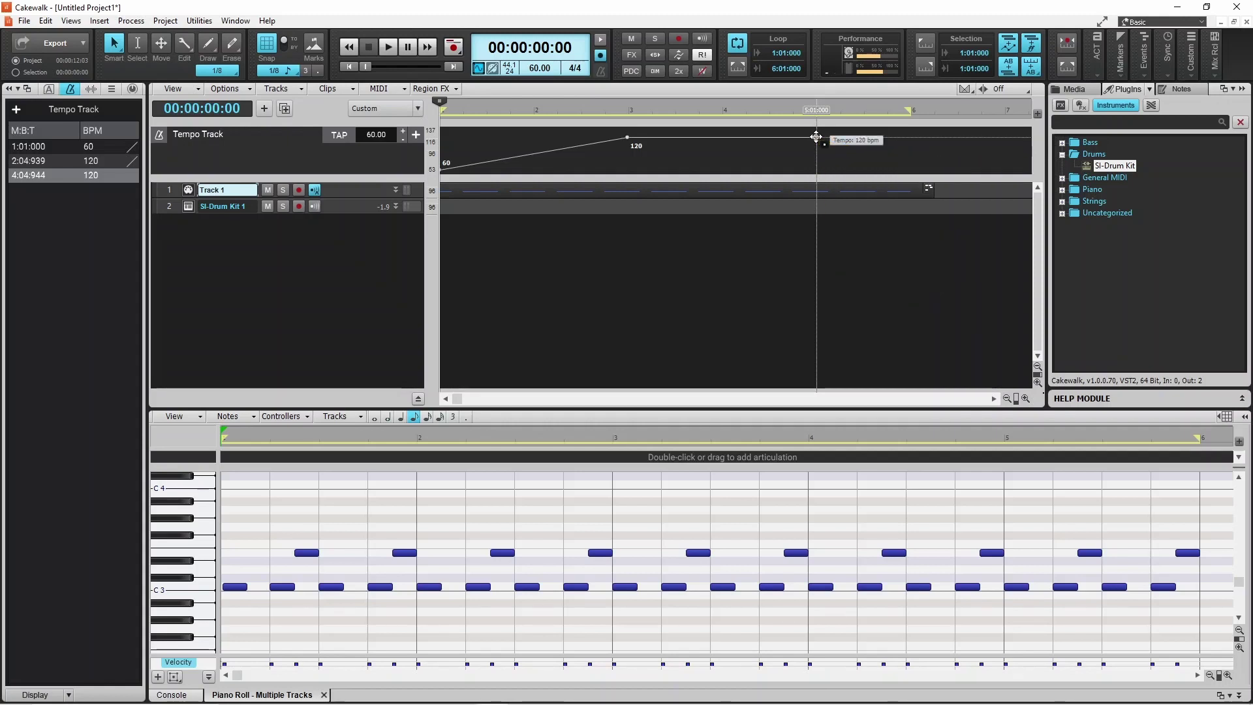
right_click(817, 136)
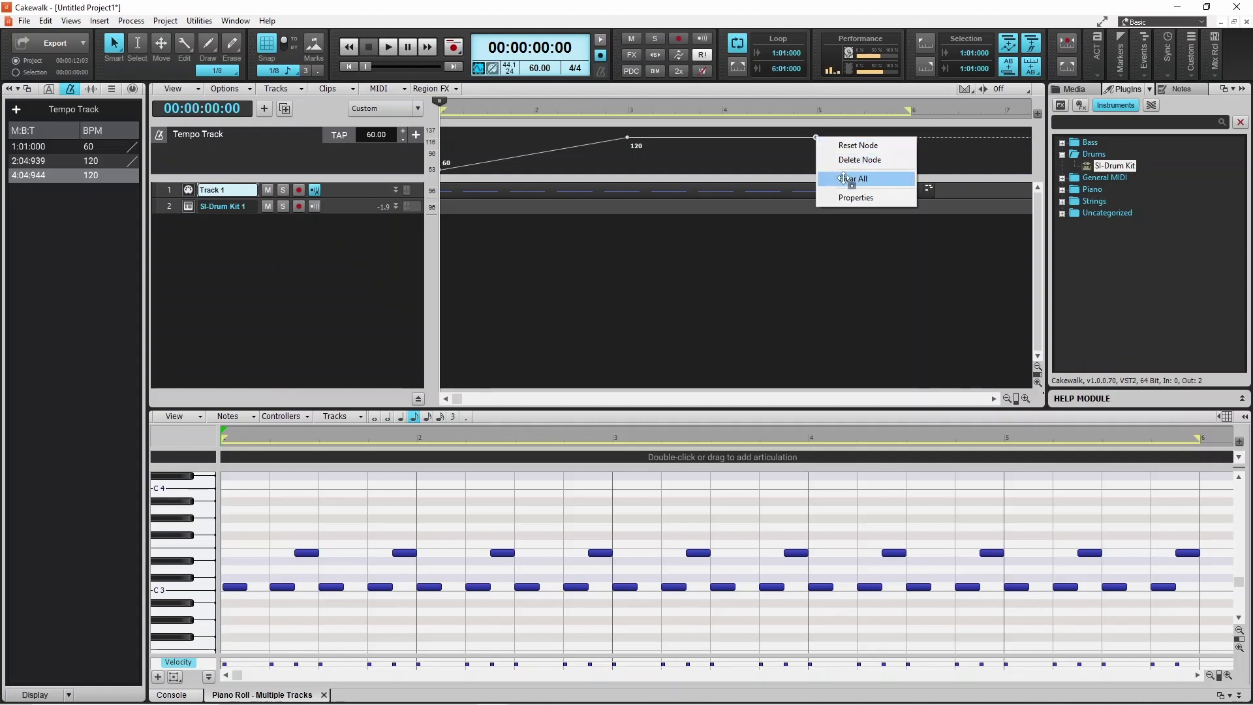
left_click(855, 199)
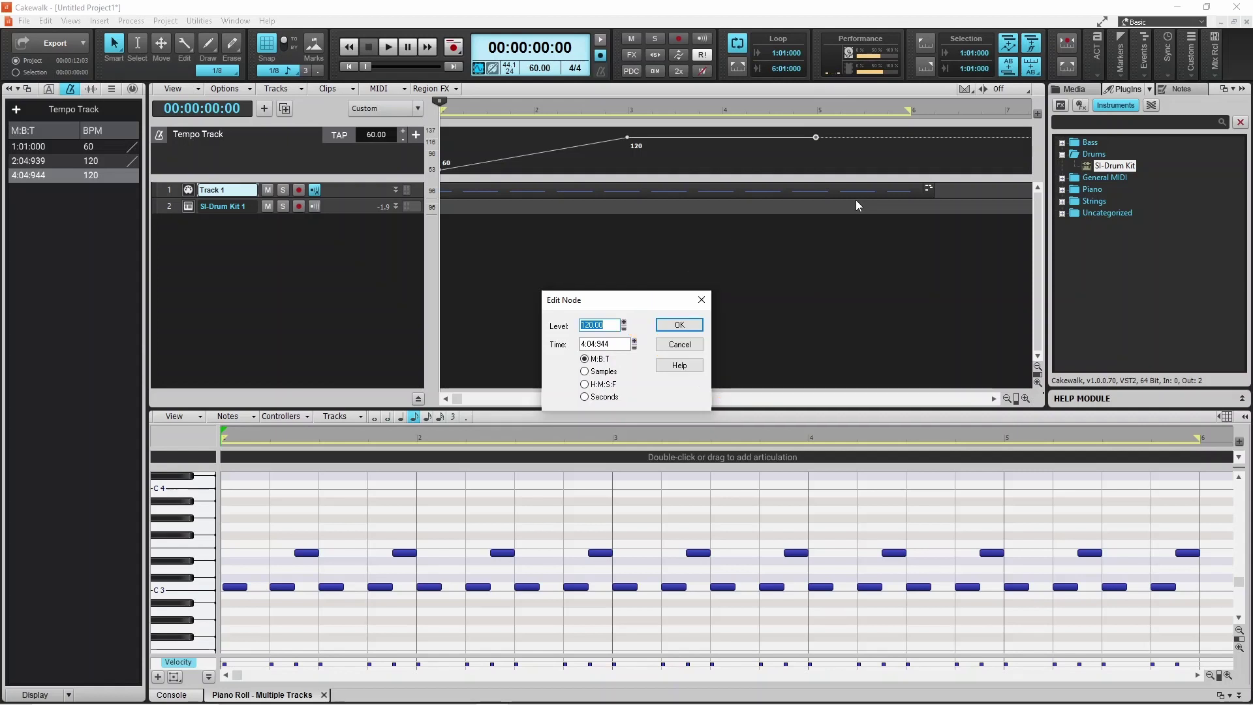
type("60")
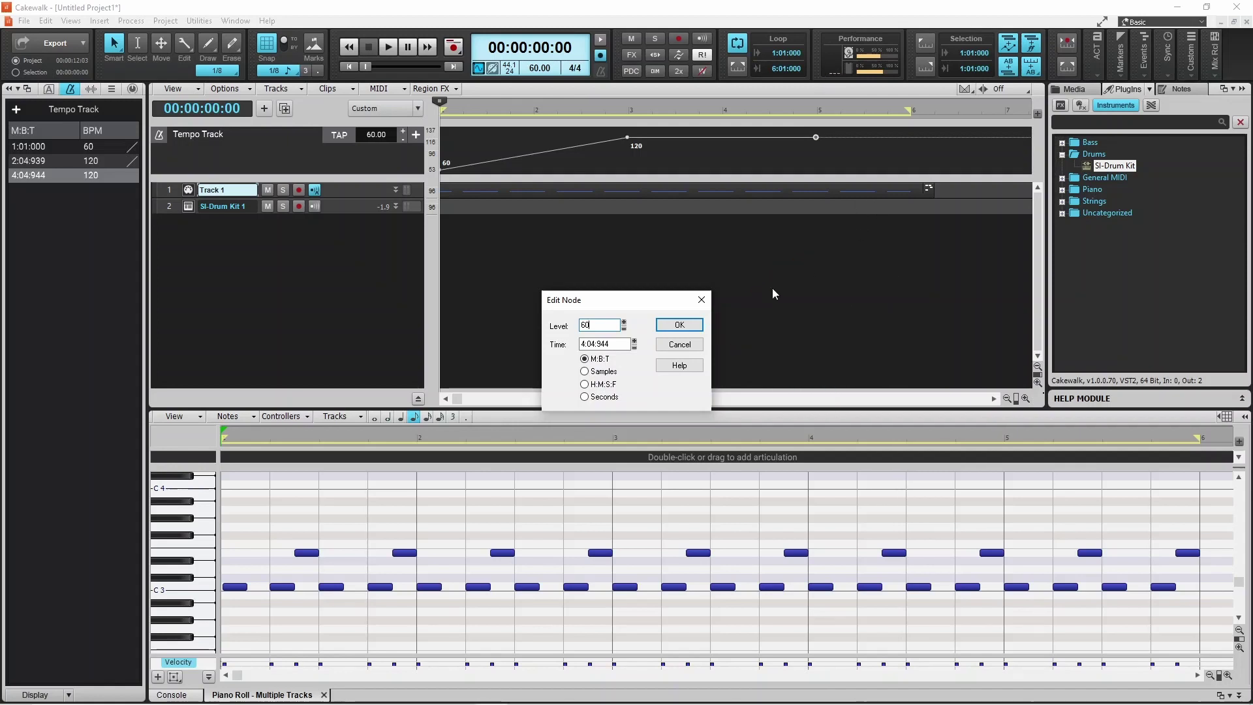
left_click(690, 325)
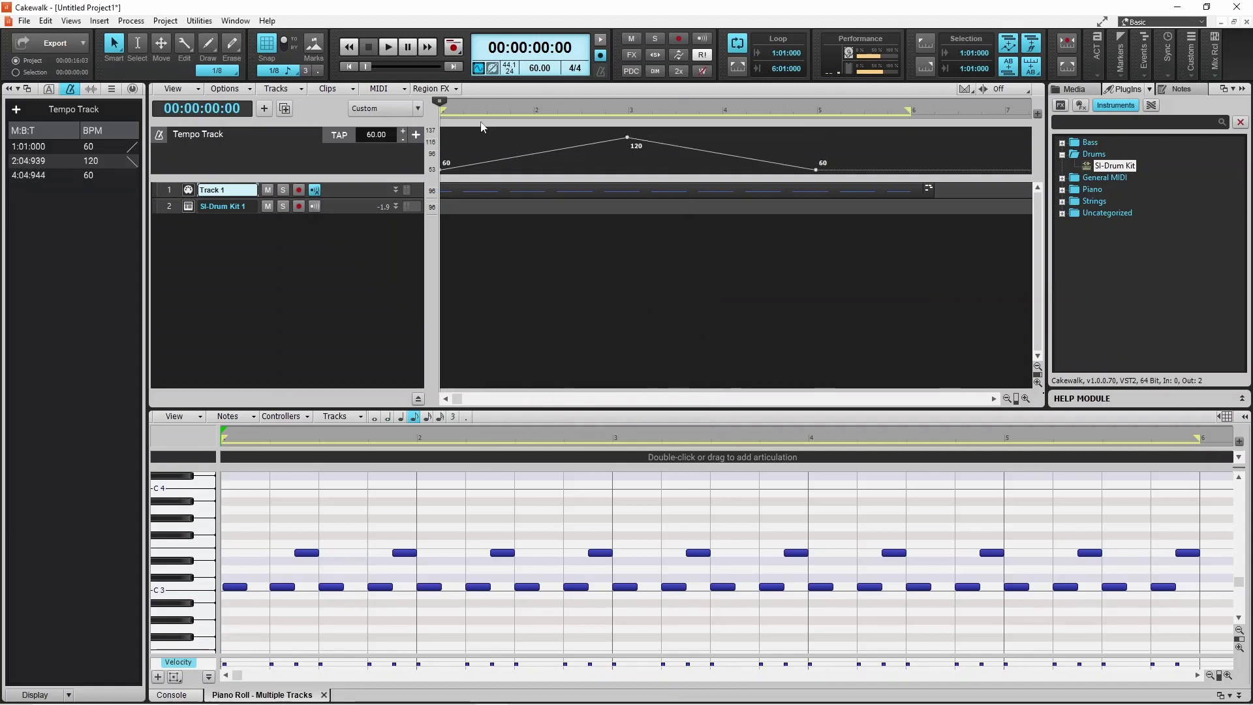
left_click(388, 47)
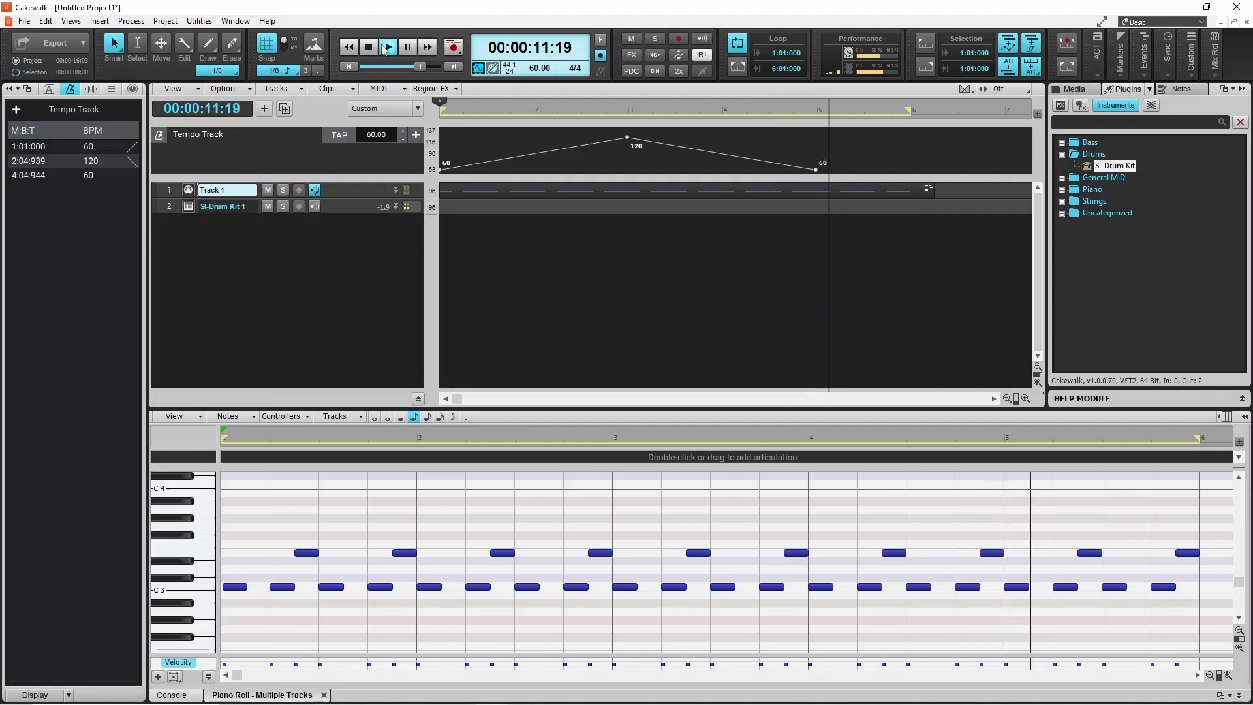
left_click(369, 47)
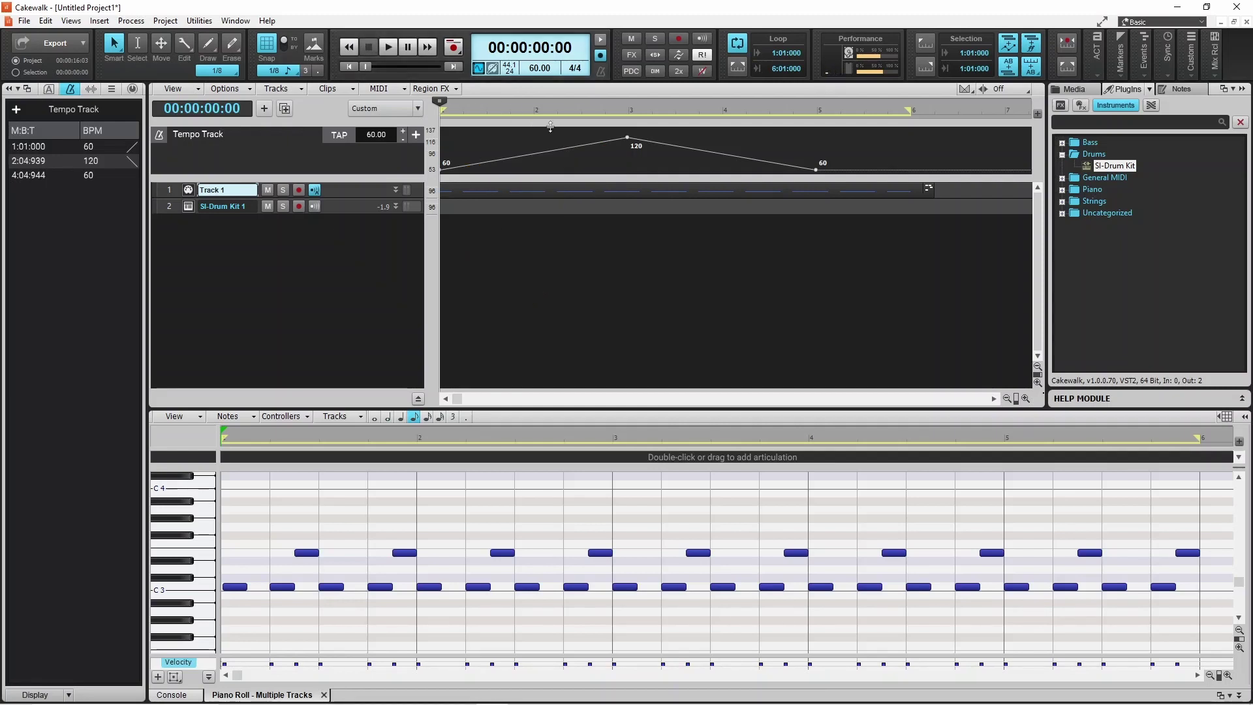
Change the 2:04:939 tempo node from 120 to 130 BPM and play the pattern.
right_click(627, 136)
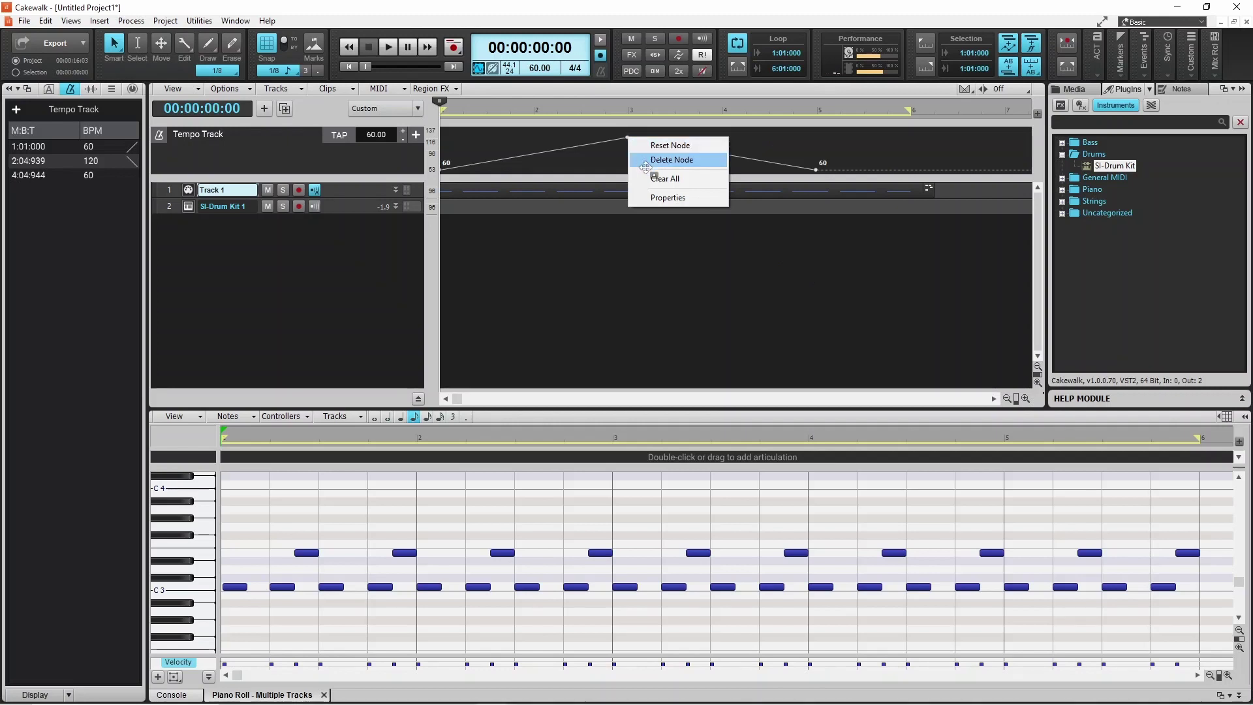
left_click(657, 196)
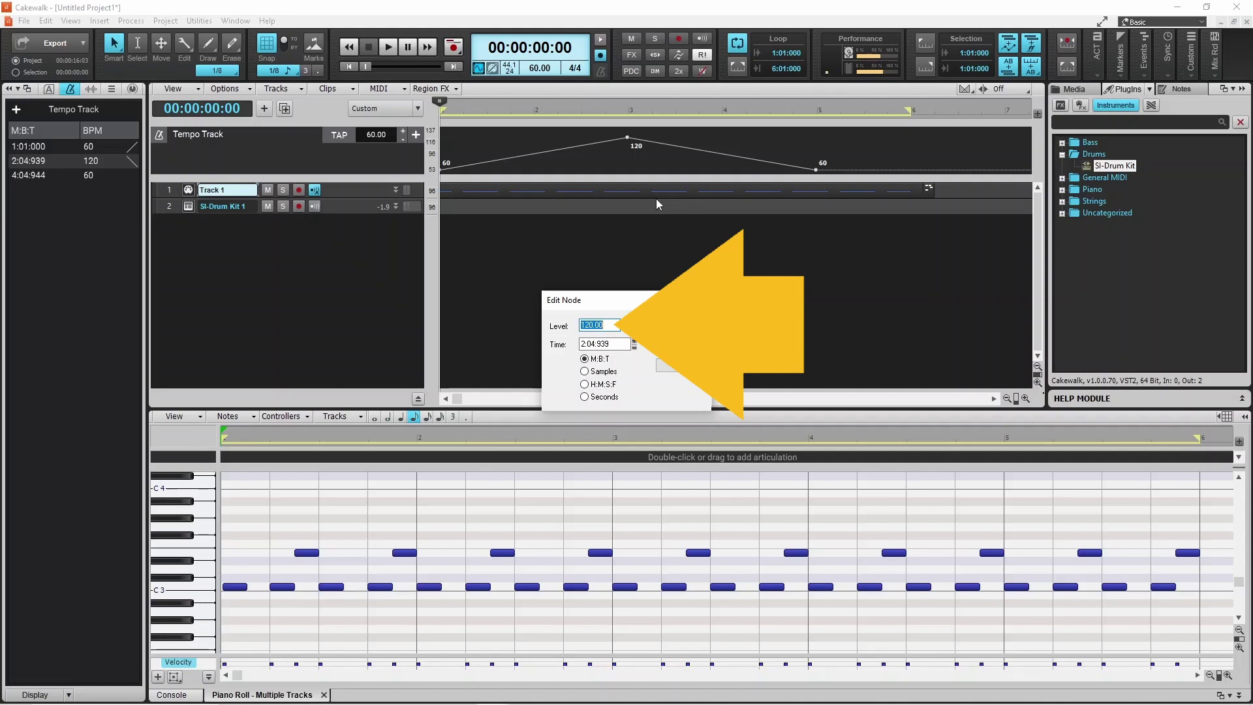
type("130")
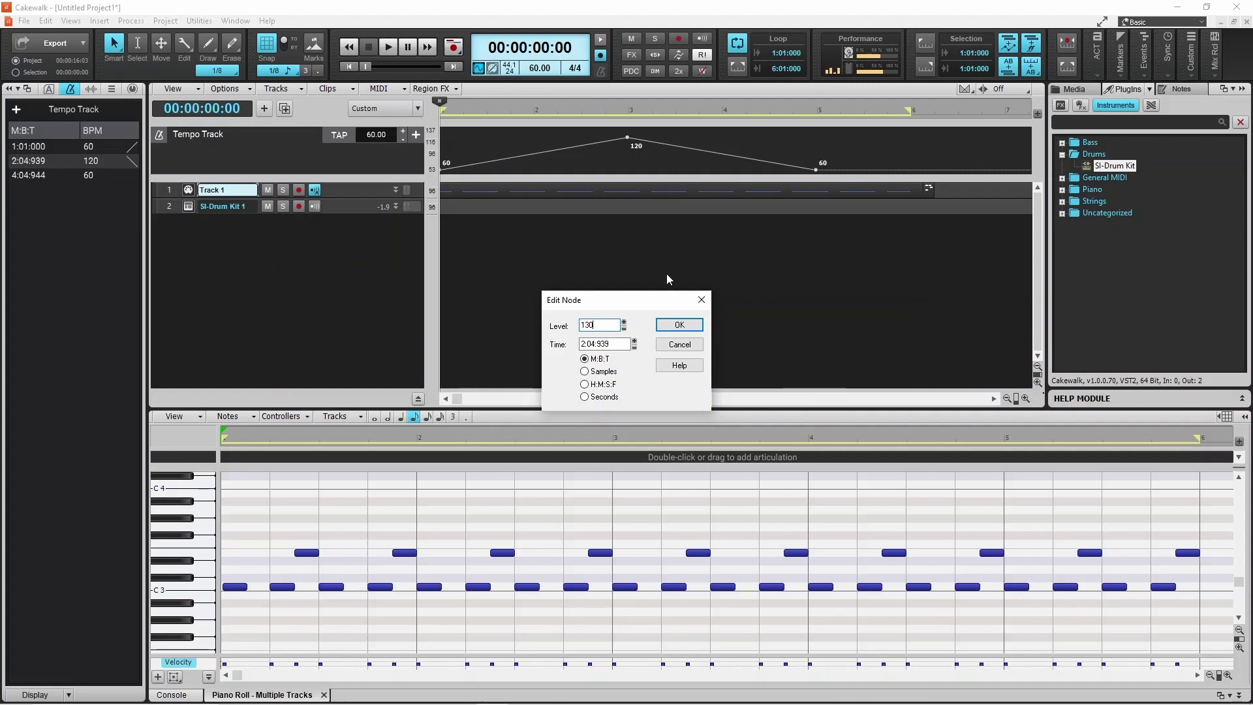
left_click(680, 325)
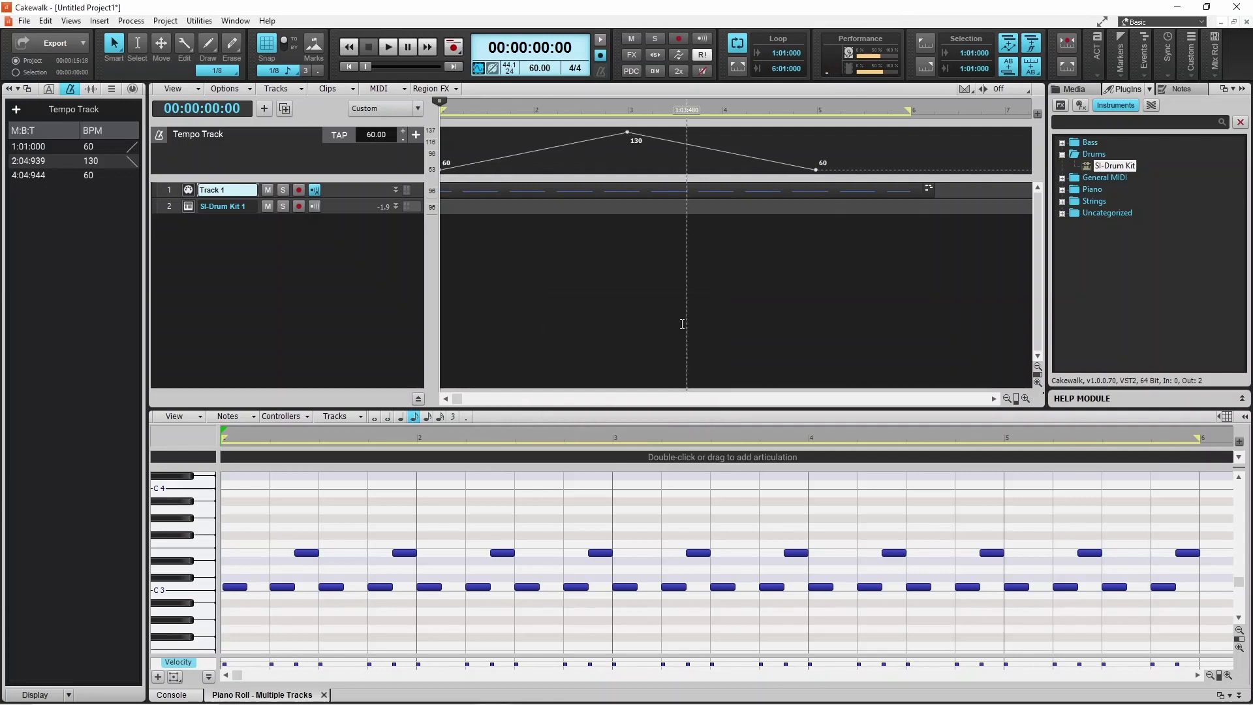
left_click(388, 47)
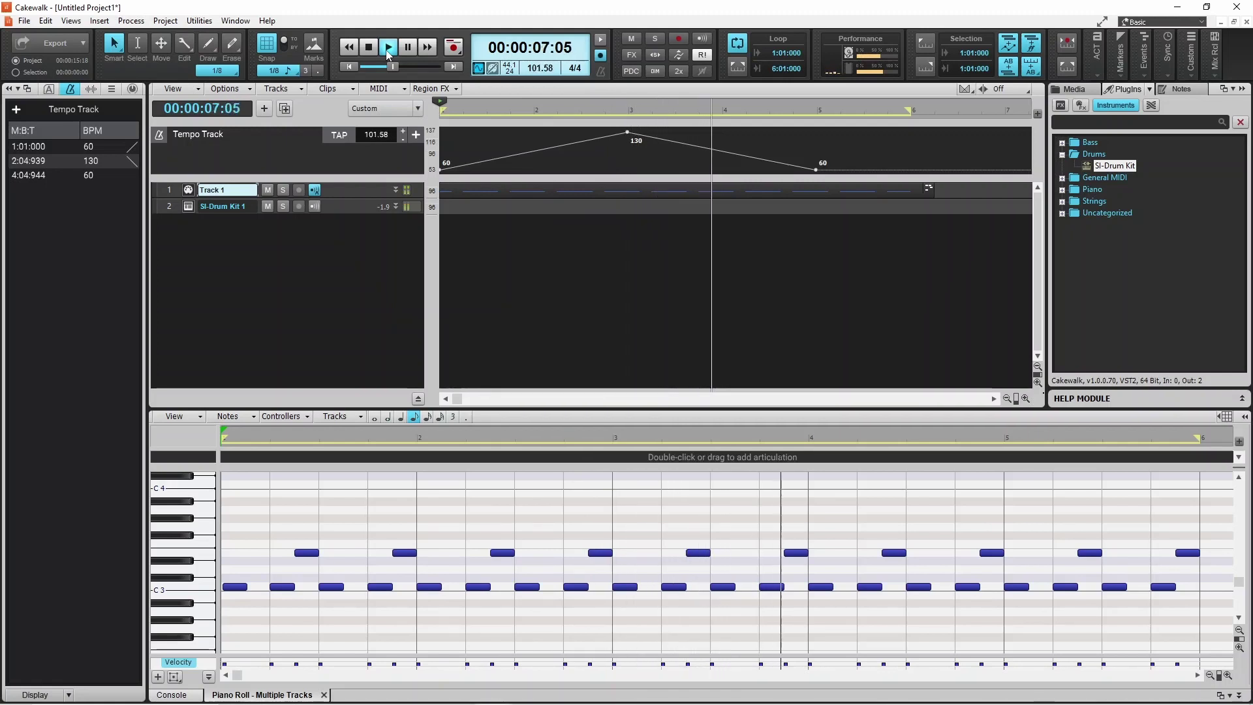
left_click(369, 48)
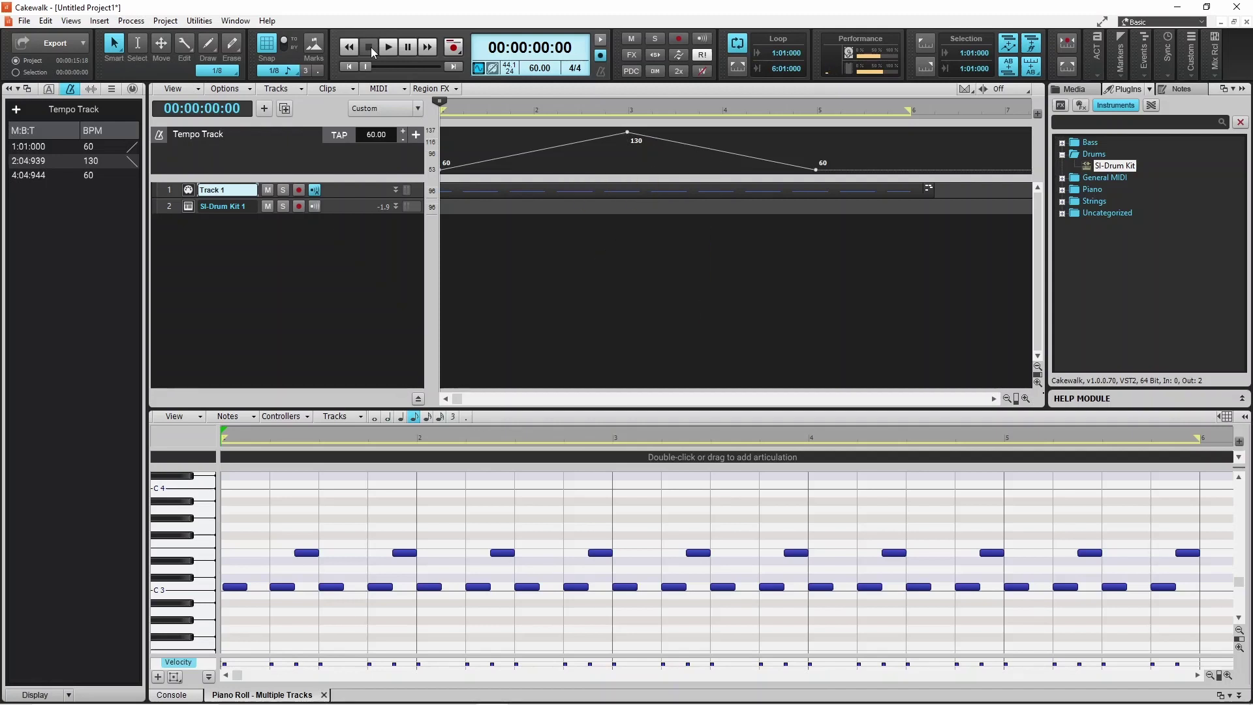
Add a tempo node at 3:04:902 on the falling slope and set it to 130 BPM.
left_click(724, 151)
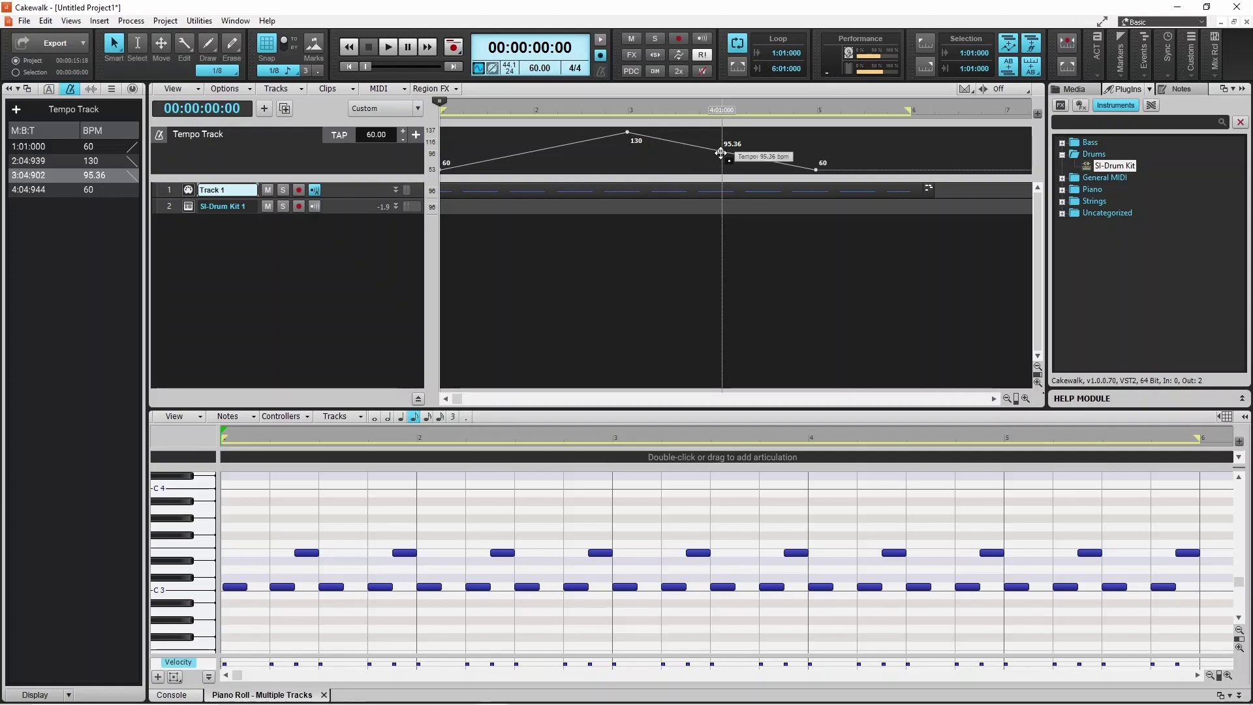
right_click(721, 153)
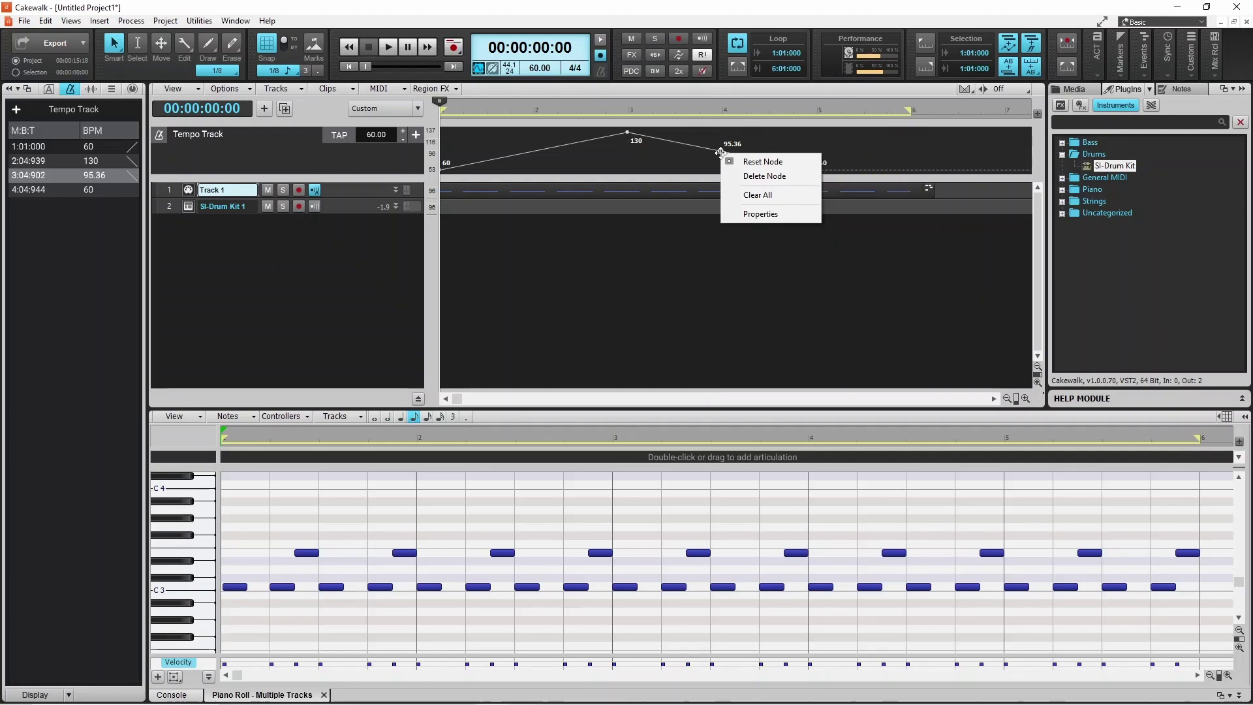
left_click(758, 214)
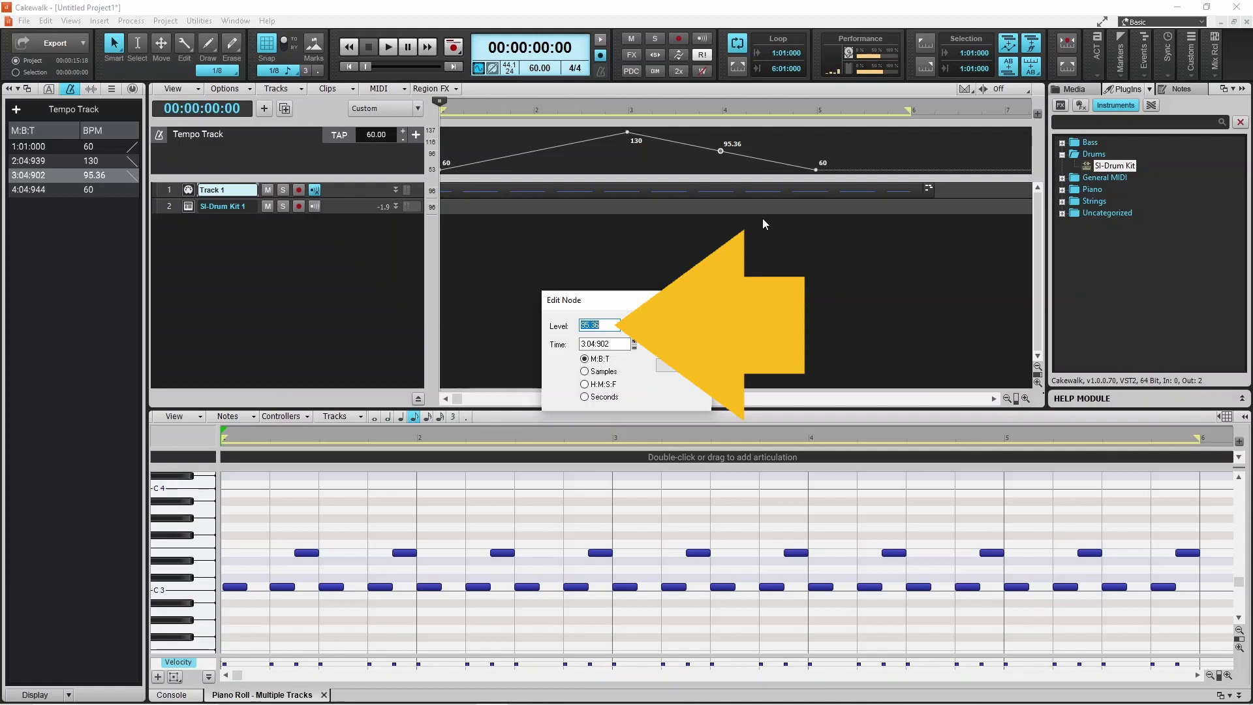
type("130")
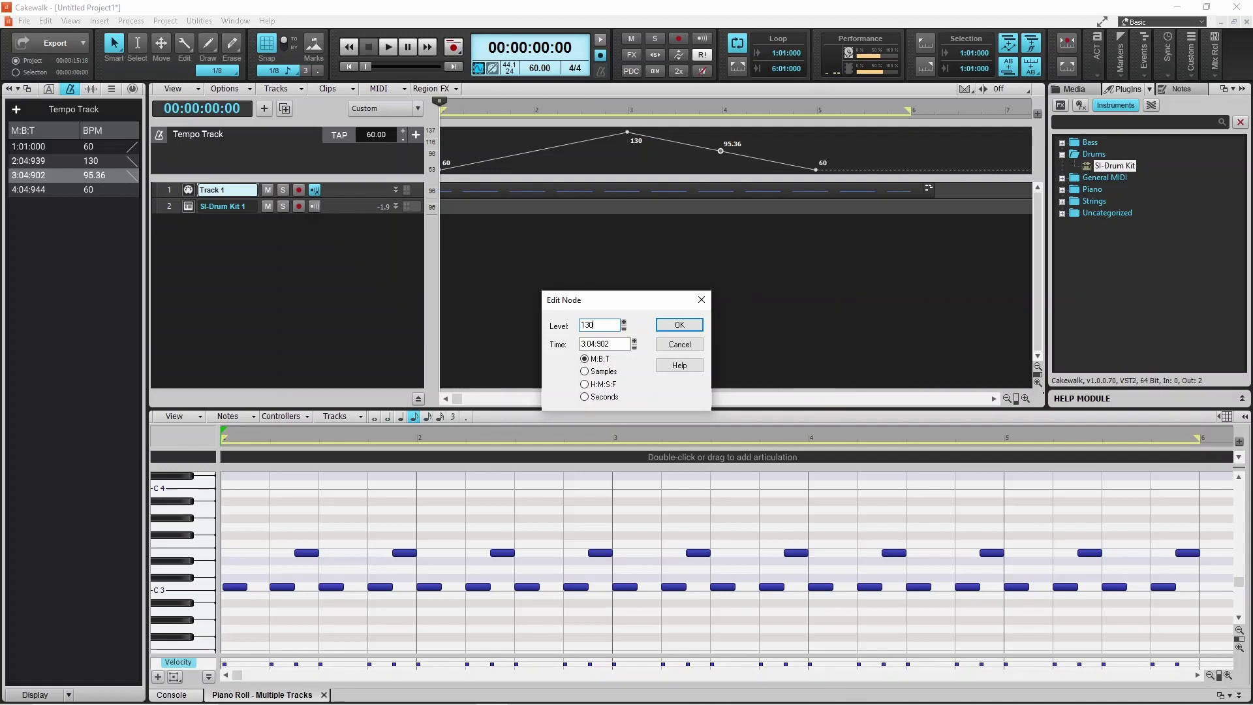
left_click(680, 324)
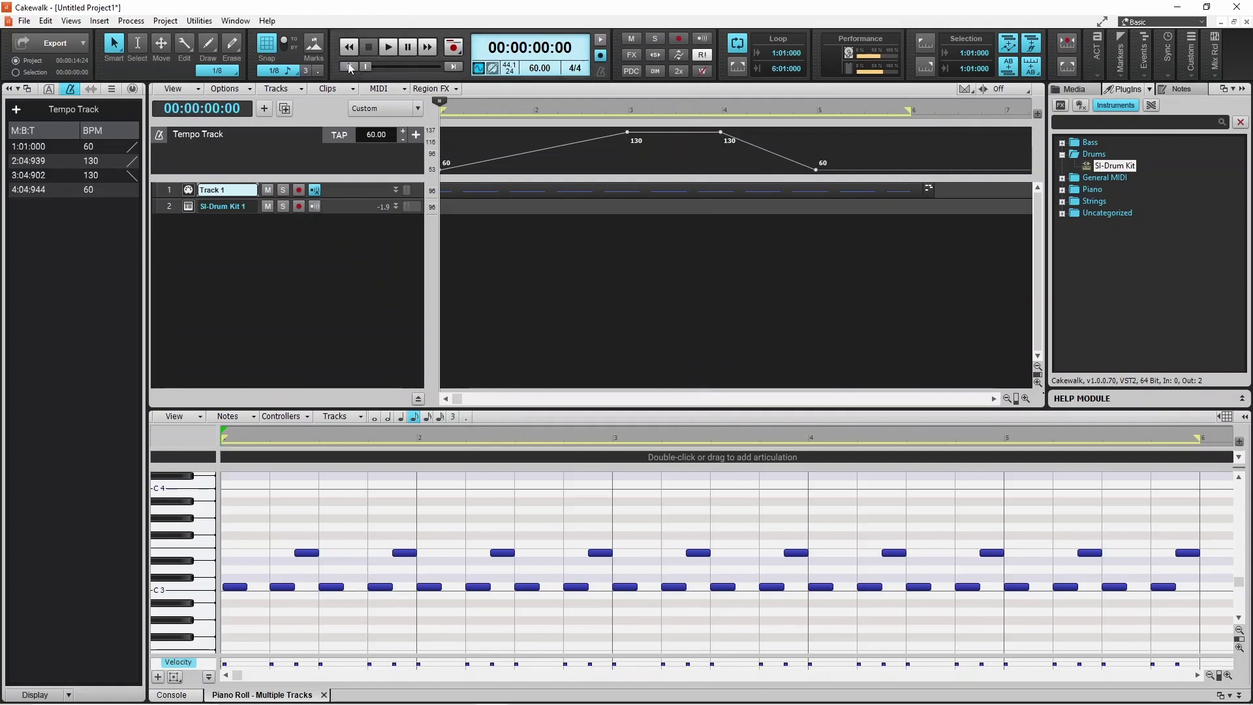
left_click(389, 47)
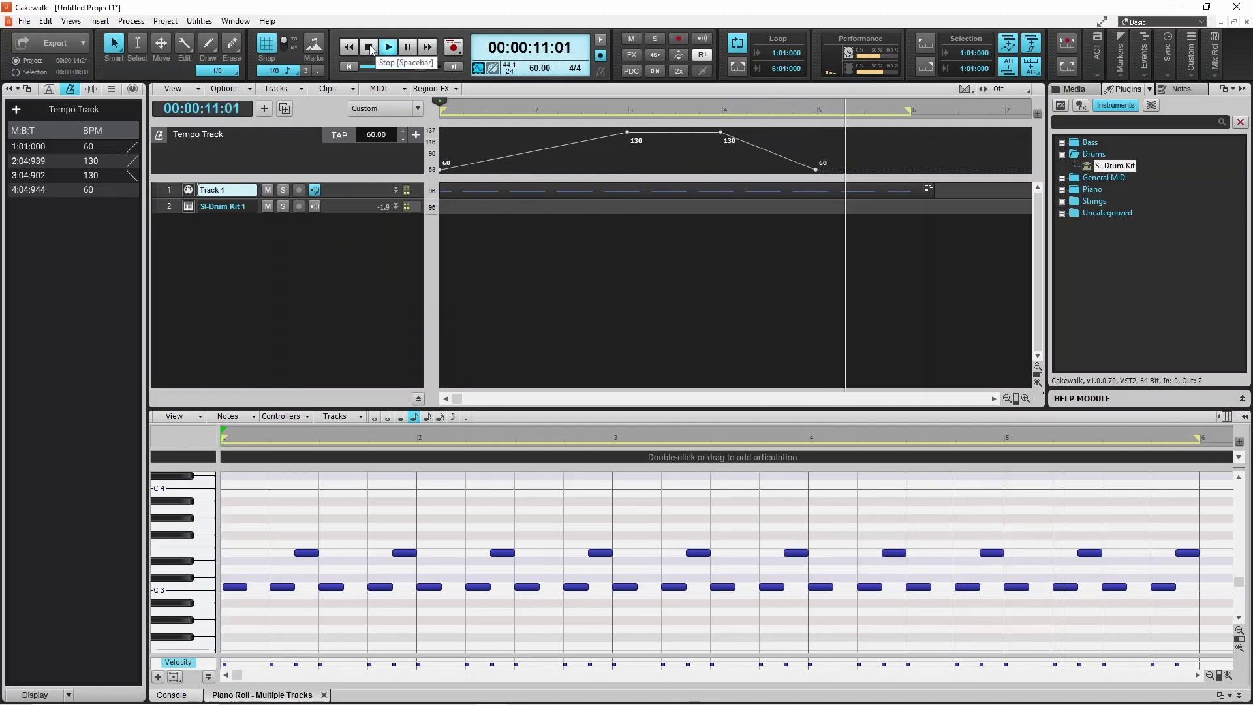
left_click(370, 48)
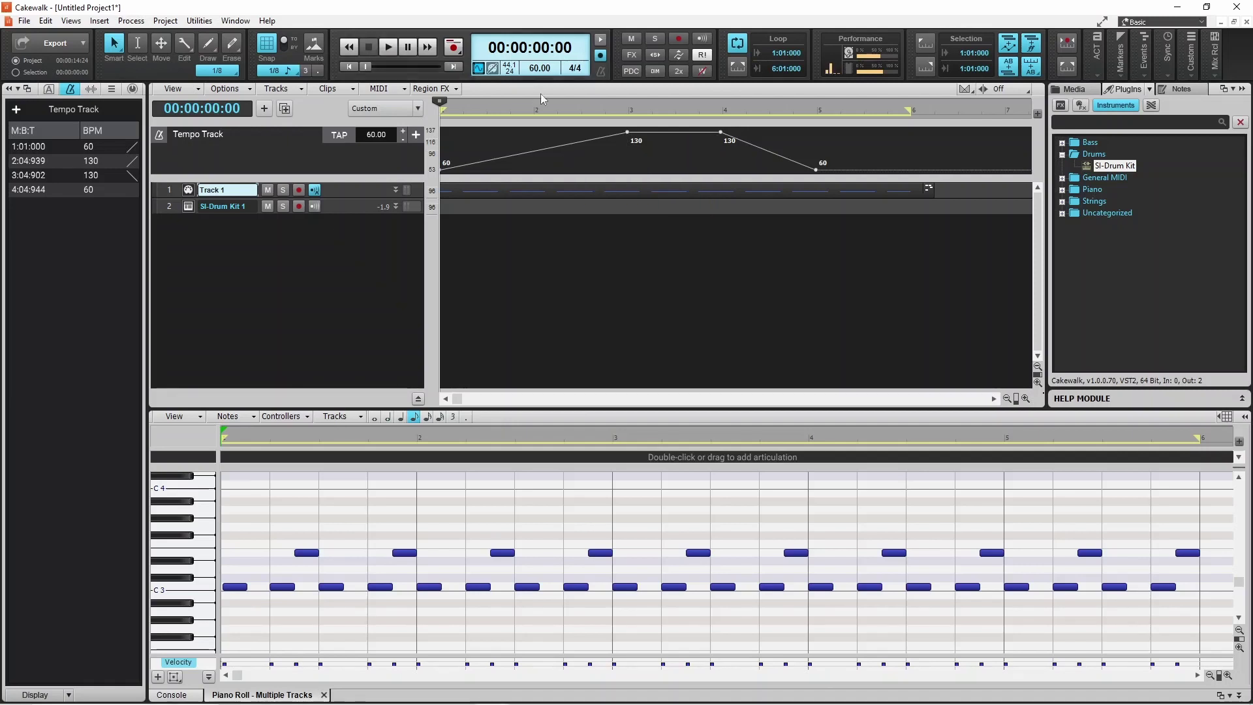
Bring up the context menu of the 130 BPM tempo node at 3:04:902.
mouse_move(720, 132)
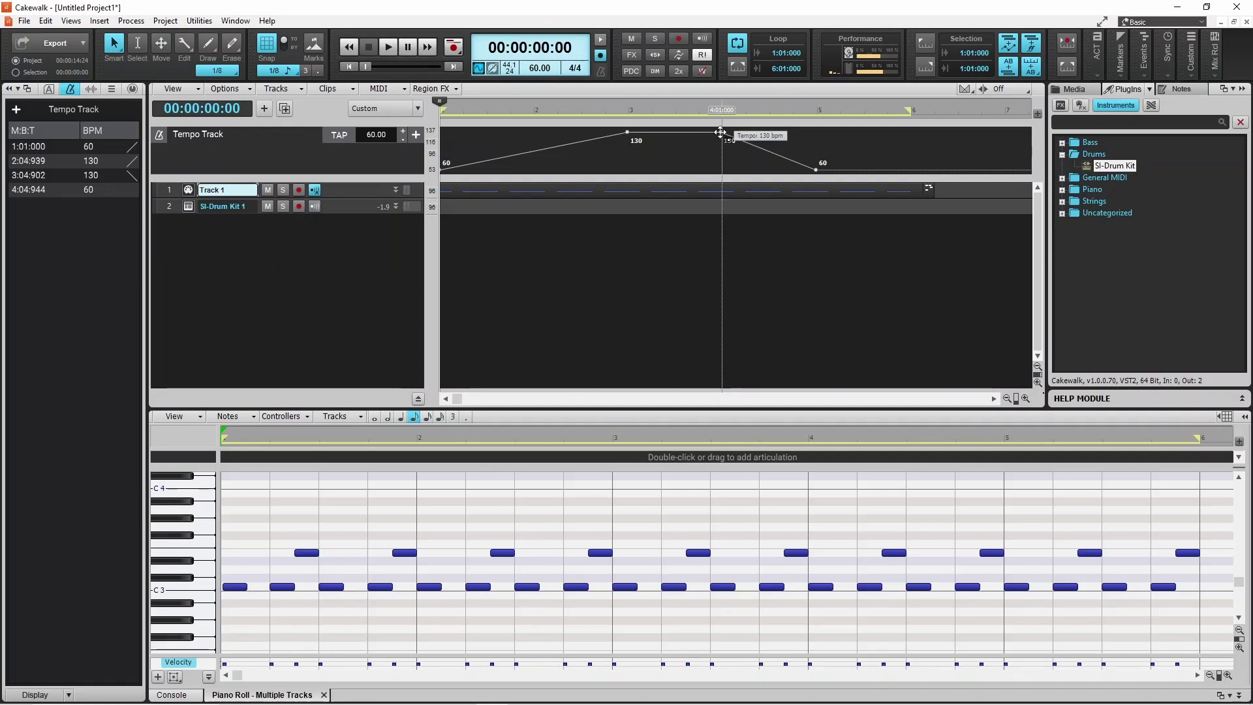
right_click(721, 132)
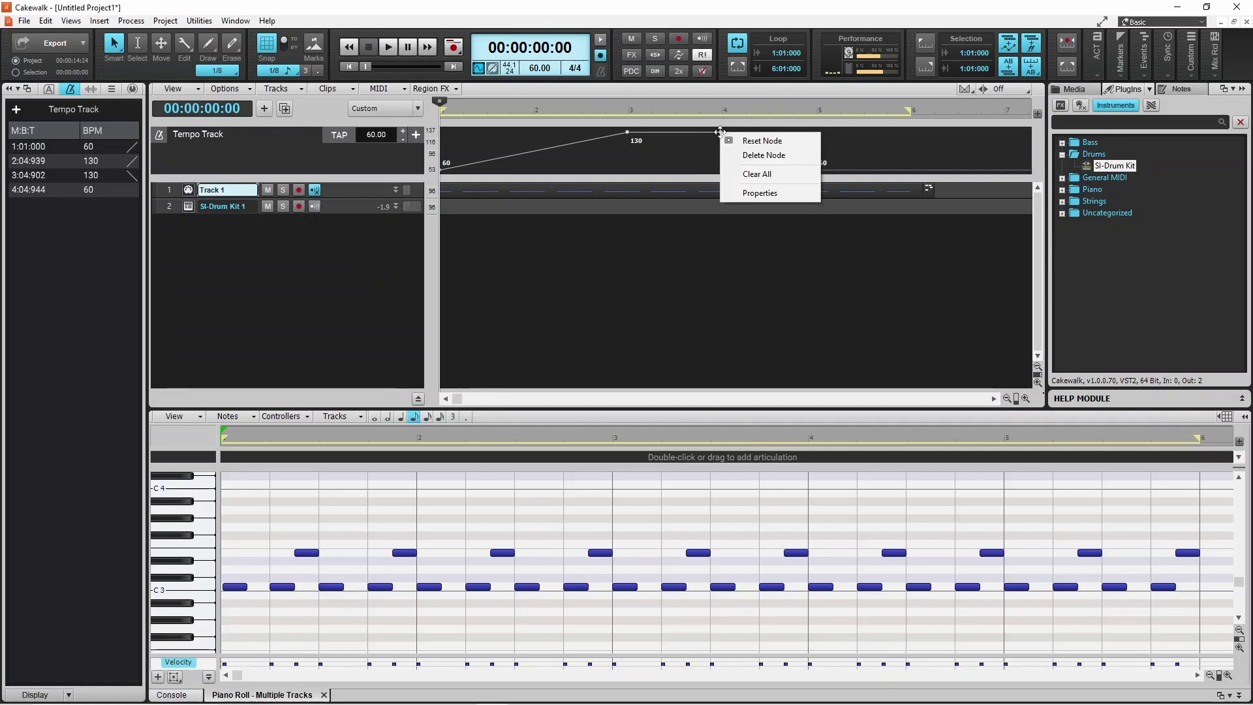